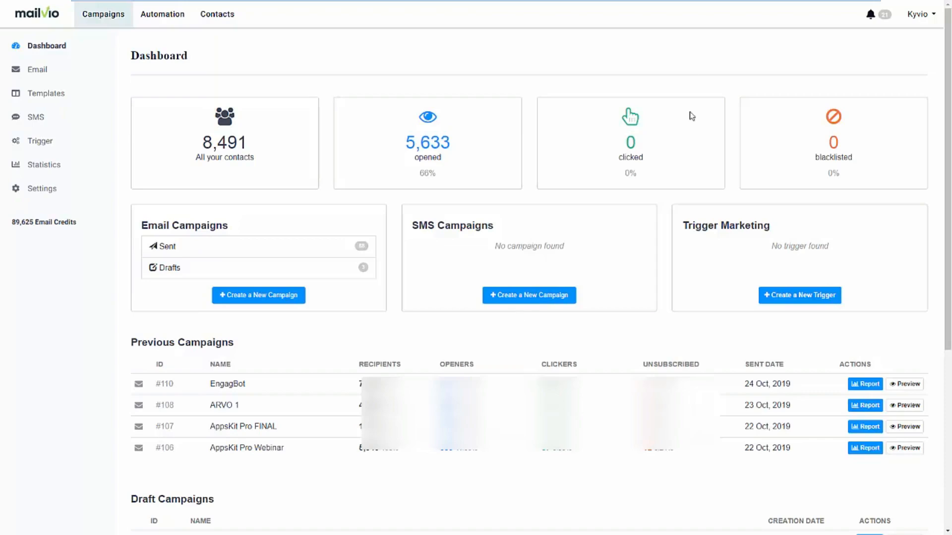
- Create an empty contact list named Live Demo
{"action": "left_click", "coordinate": [239, 25]}
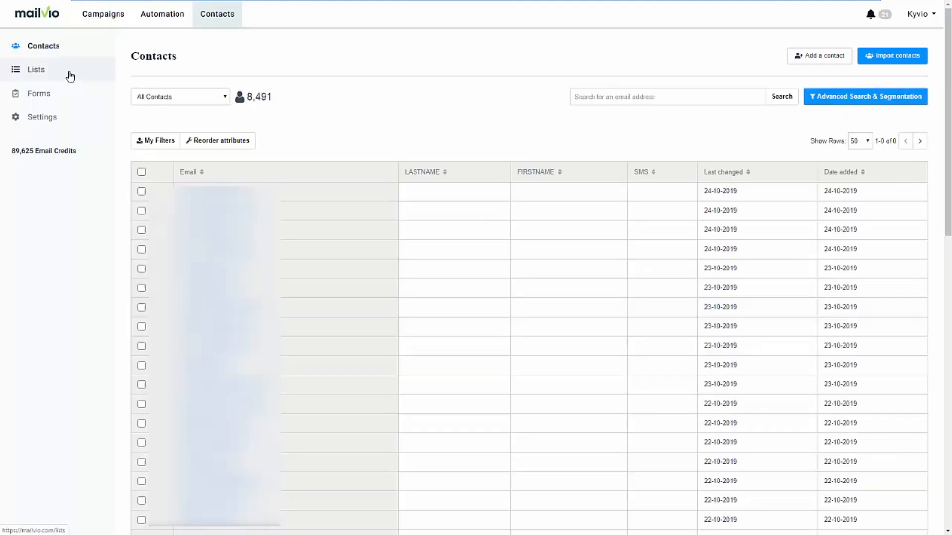
{"action": "left_click", "coordinate": [69, 77]}
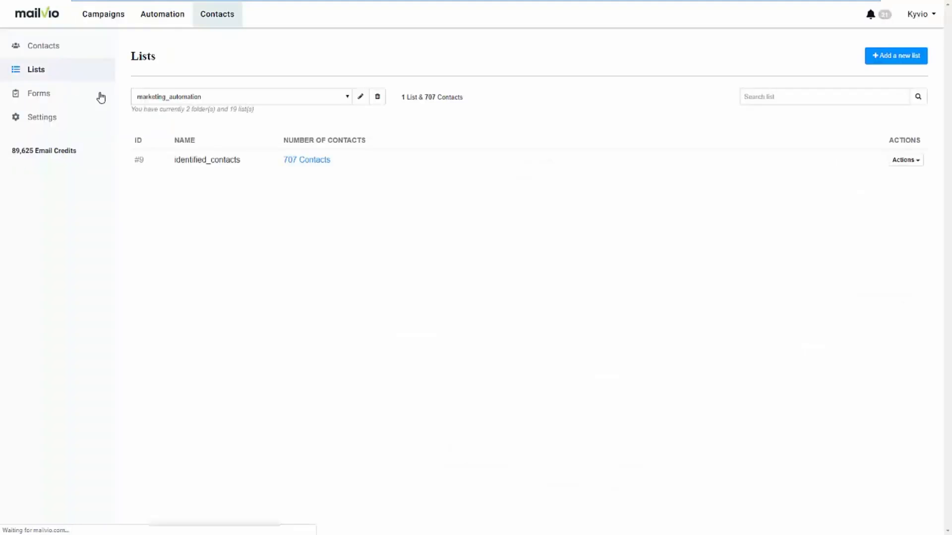
{"action": "left_click", "coordinate": [348, 97]}
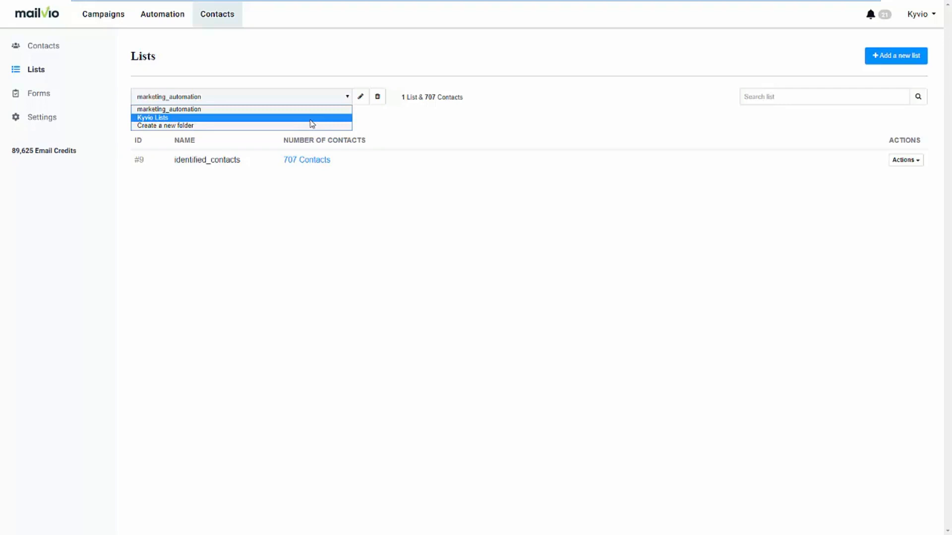
{"action": "left_click", "coordinate": [384, 124]}
{"action": "left_click", "coordinate": [882, 57]}
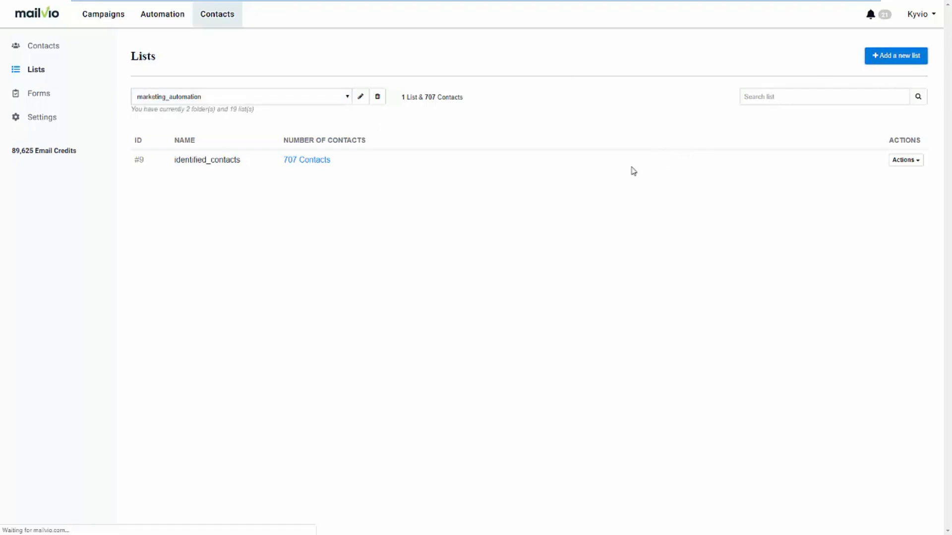
{"action": "left_click", "coordinate": [211, 151]}
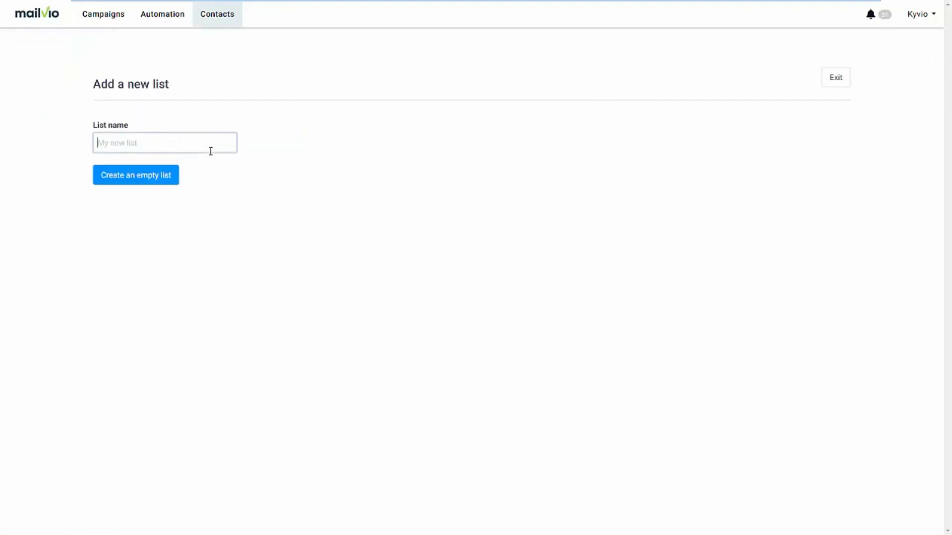
{"action": "type", "text": "Live Demo"}
{"action": "left_click", "coordinate": [149, 179]}
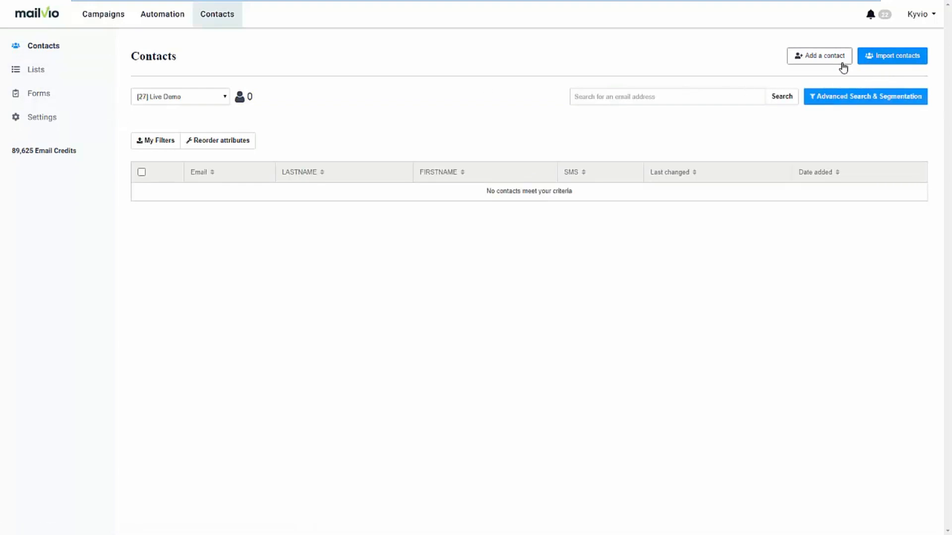
- View the contact import options, then the subscription and unsubscription forms
{"action": "left_click", "coordinate": [891, 61]}
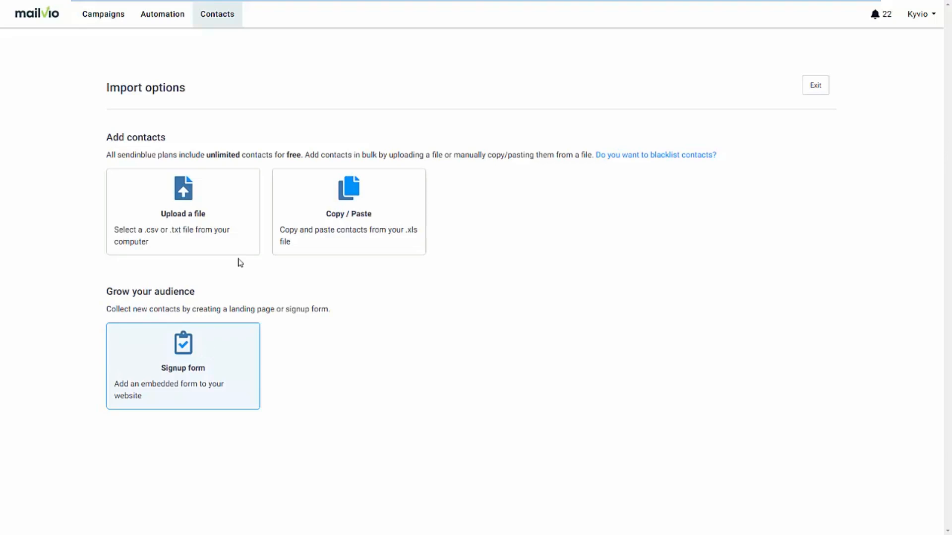
{"action": "left_click", "coordinate": [218, 24]}
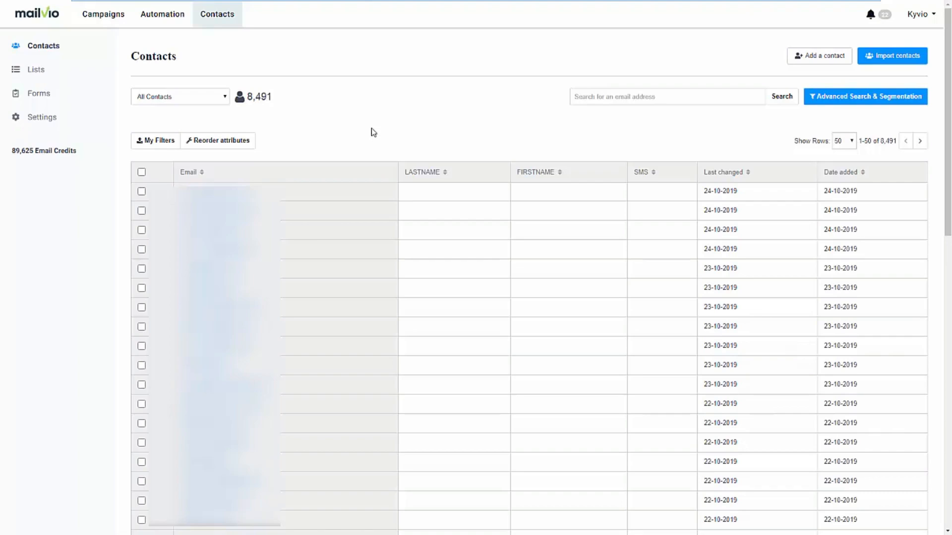
{"action": "left_click", "coordinate": [76, 96]}
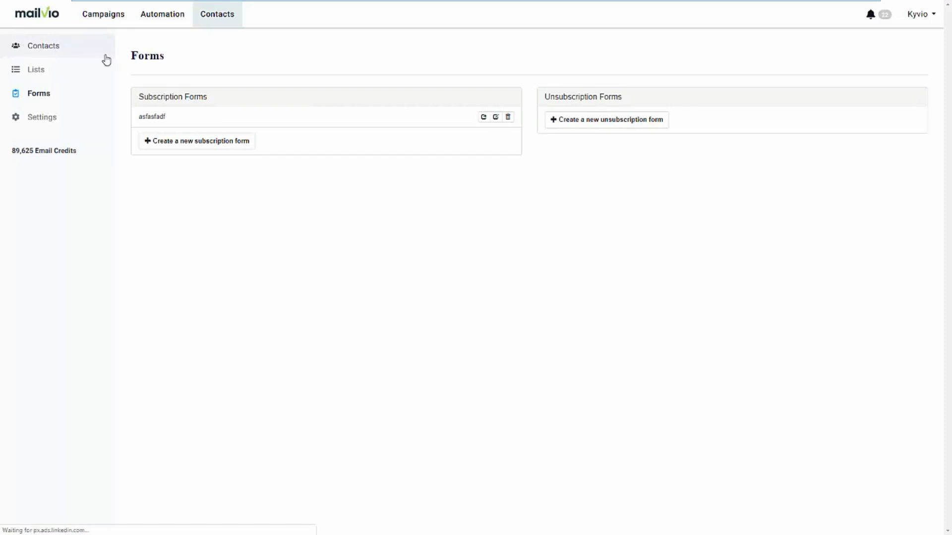
- Create a new automation workflow from the Page Visit template and start its setup
{"action": "left_click", "coordinate": [156, 20]}
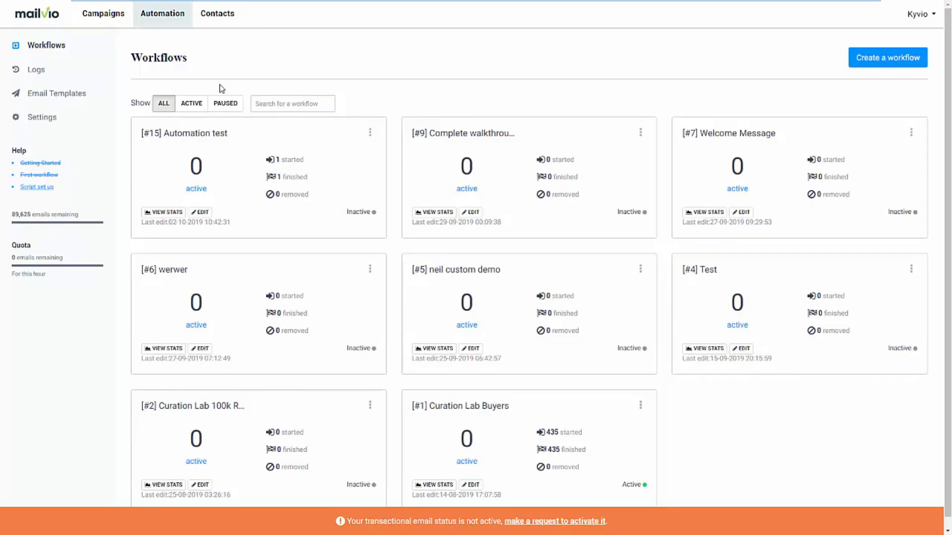
{"action": "left_click", "coordinate": [862, 59]}
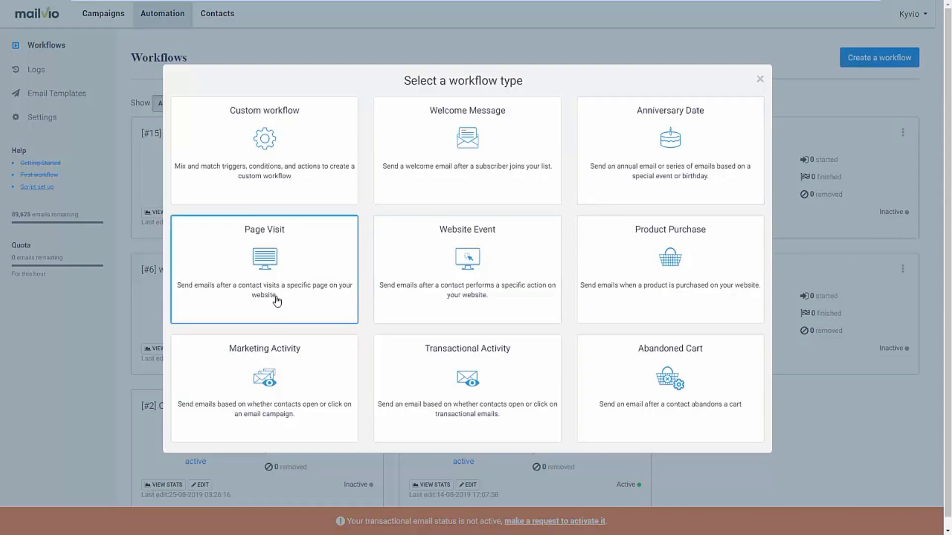
{"action": "left_click", "coordinate": [289, 306]}
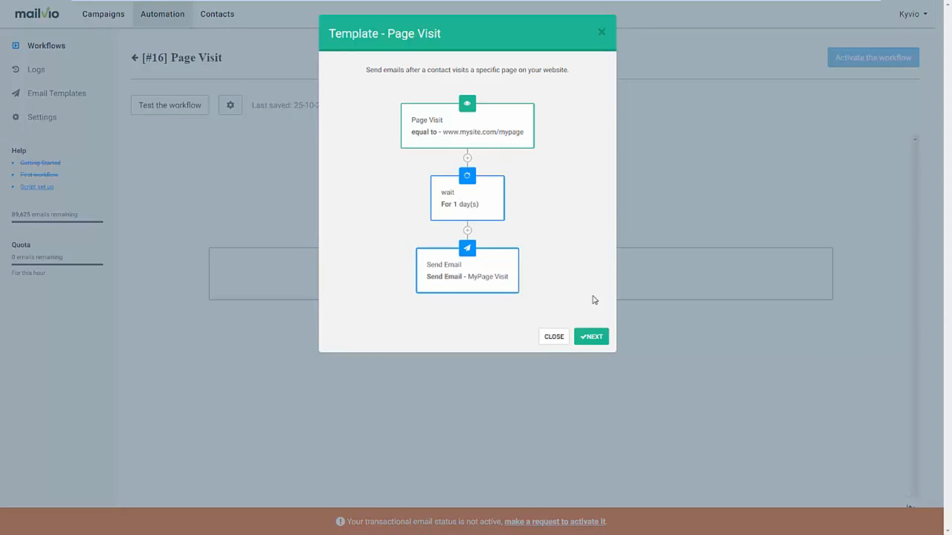
{"action": "left_click", "coordinate": [591, 338]}
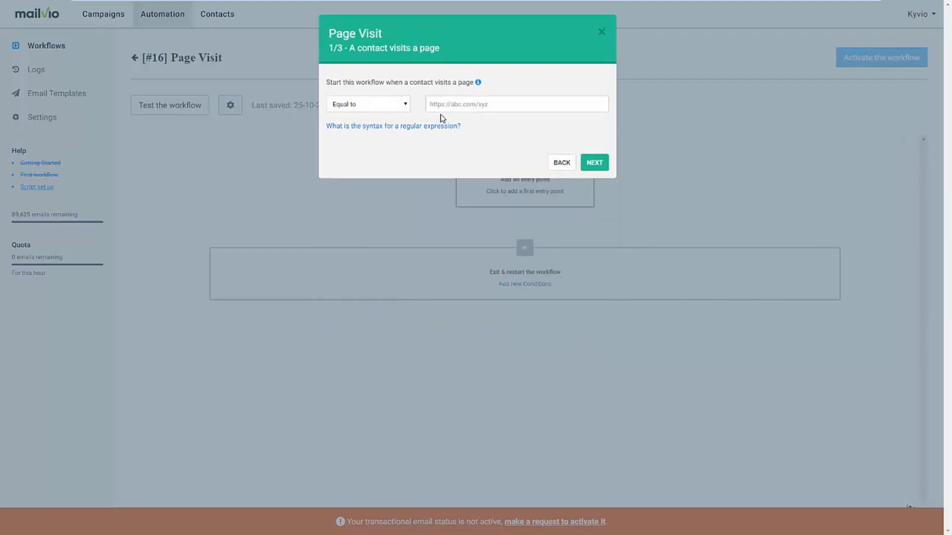
{"action": "left_click", "coordinate": [469, 105]}
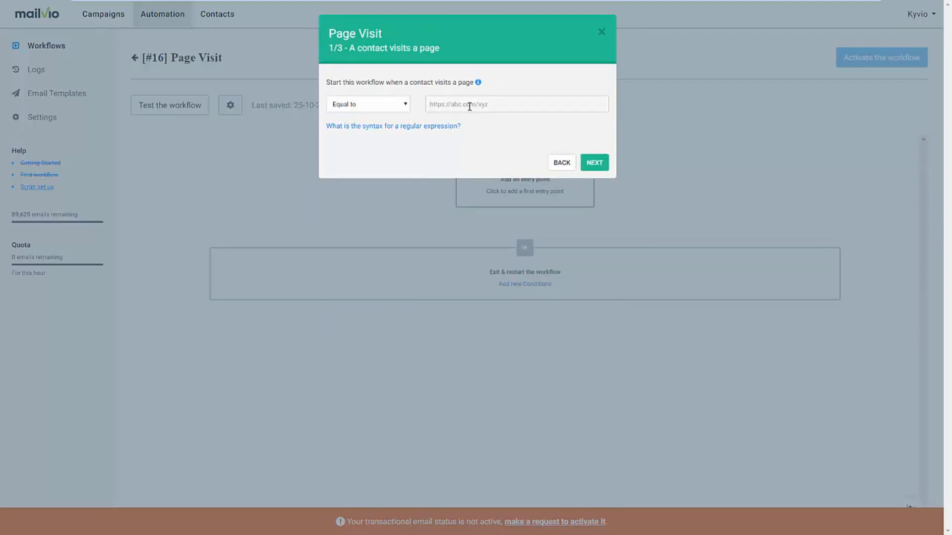
{"action": "type", "text": "https://mailvio.com"}
{"action": "left_click", "coordinate": [594, 163]}
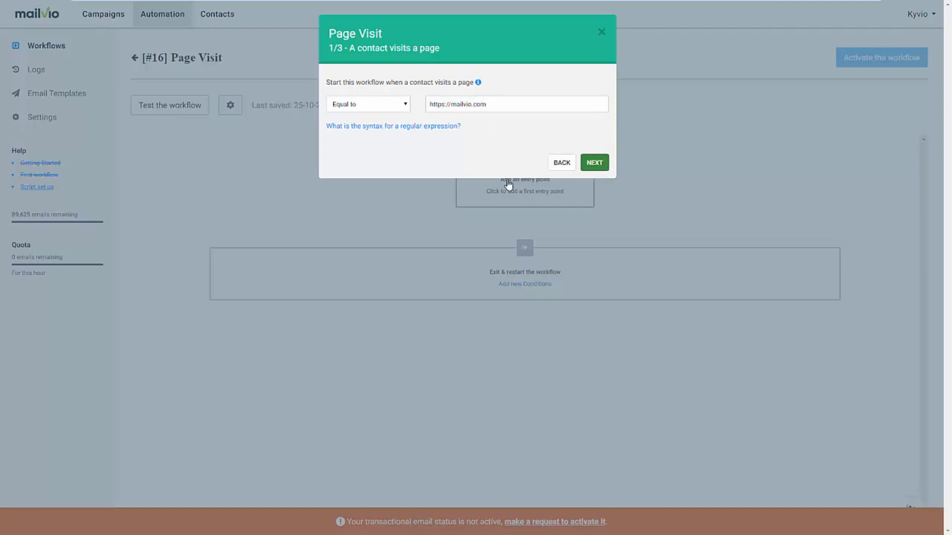
- Set the workflow delay so contacts wait for 2 hours before continuing
{"action": "left_click", "coordinate": [344, 119]}
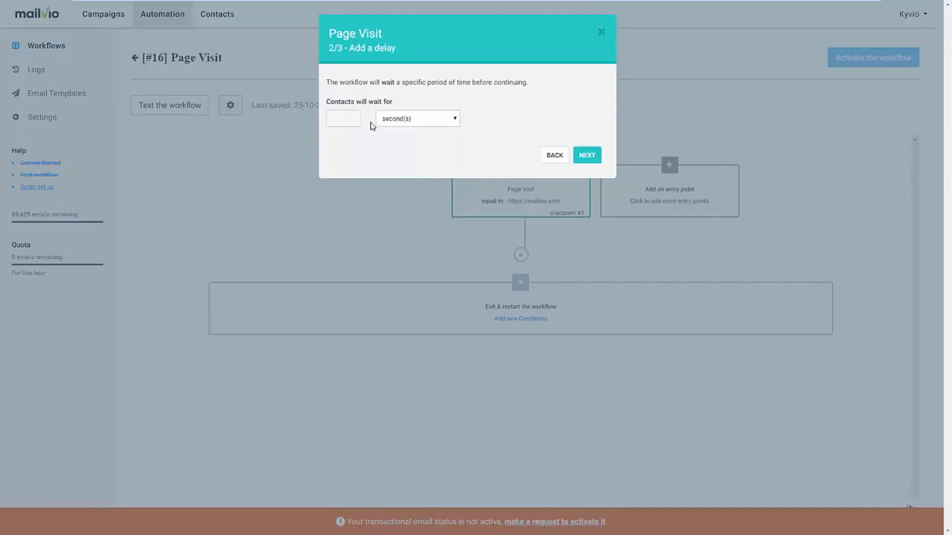
{"action": "type", "text": "2"}
{"action": "left_click", "coordinate": [388, 124]}
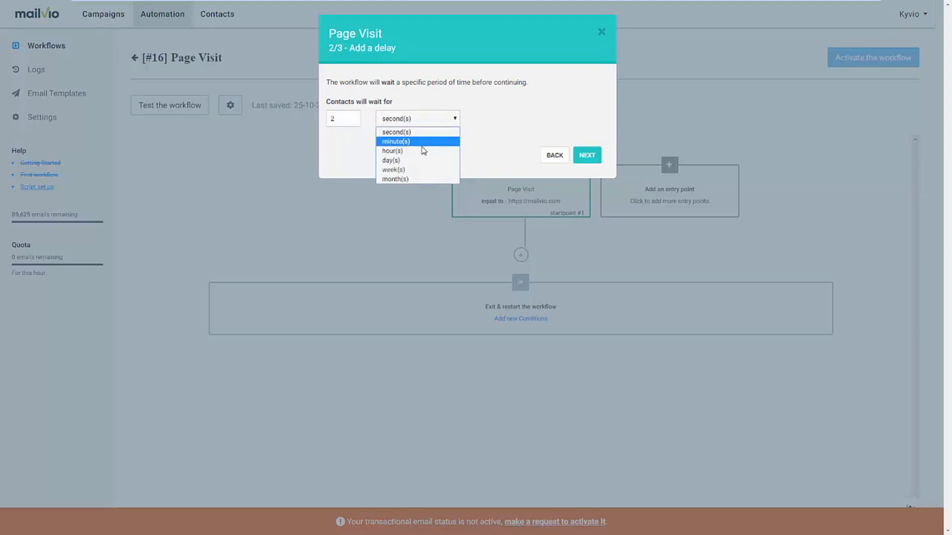
{"action": "key", "text": "Escape"}
{"action": "left_click", "coordinate": [577, 159]}
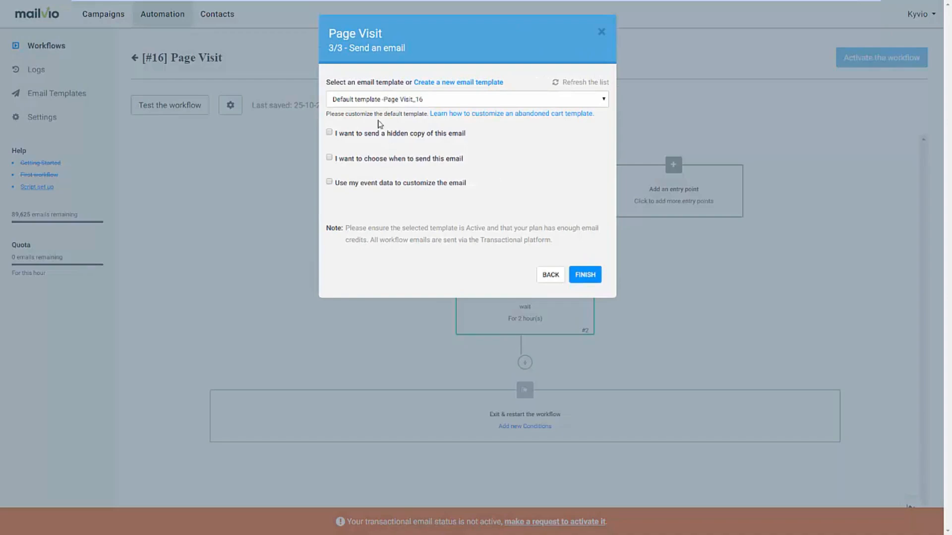
- Examine the email template choices and try out the send-time and event-data options for the workflow email
{"action": "left_click", "coordinate": [391, 98]}
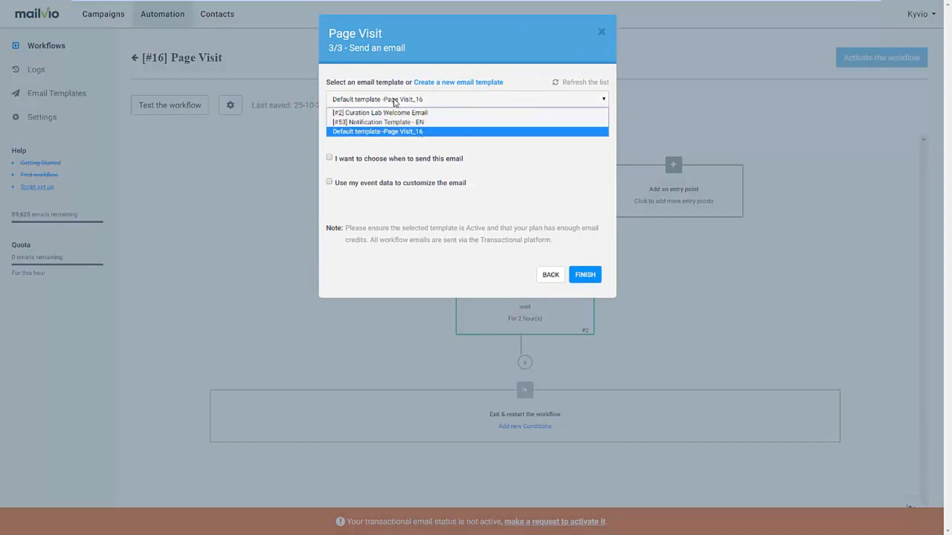
{"action": "left_click", "coordinate": [394, 100]}
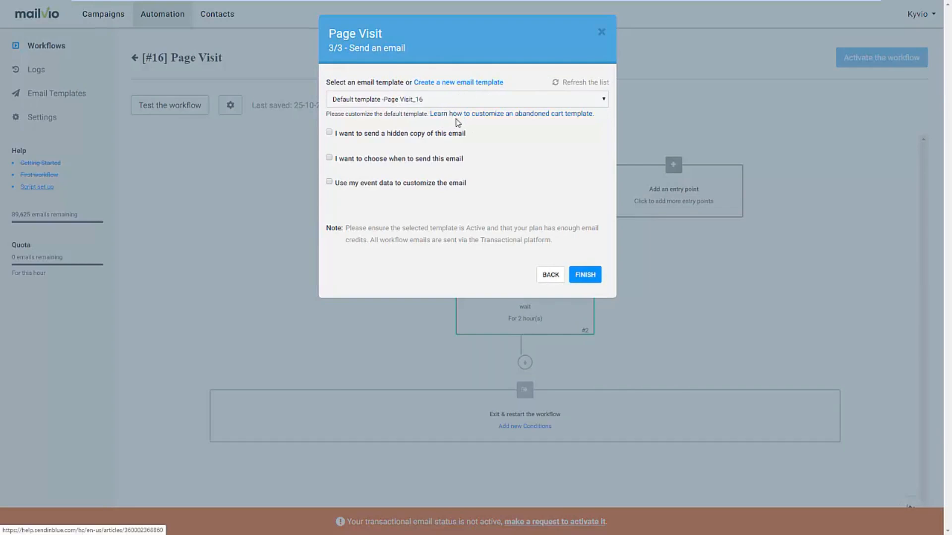
{"action": "left_click", "coordinate": [331, 159]}
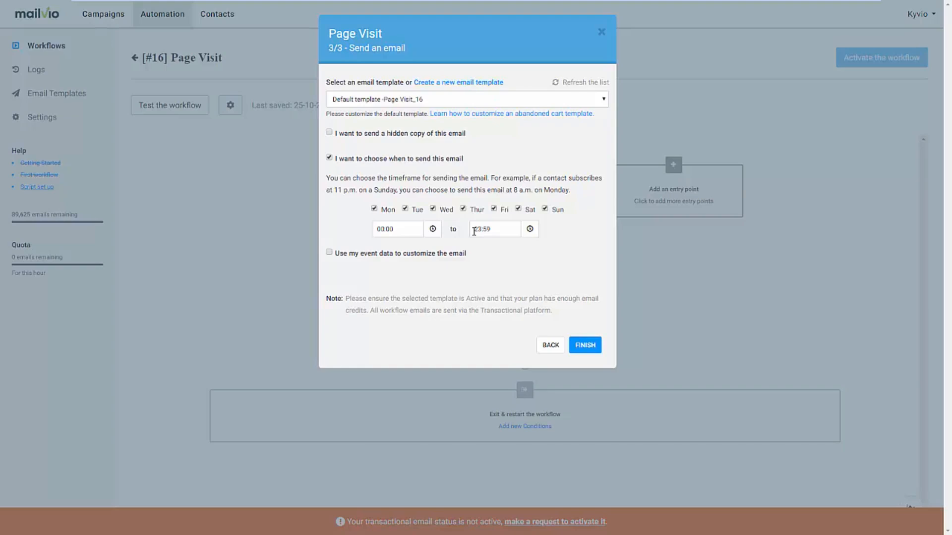
{"action": "left_click", "coordinate": [329, 253]}
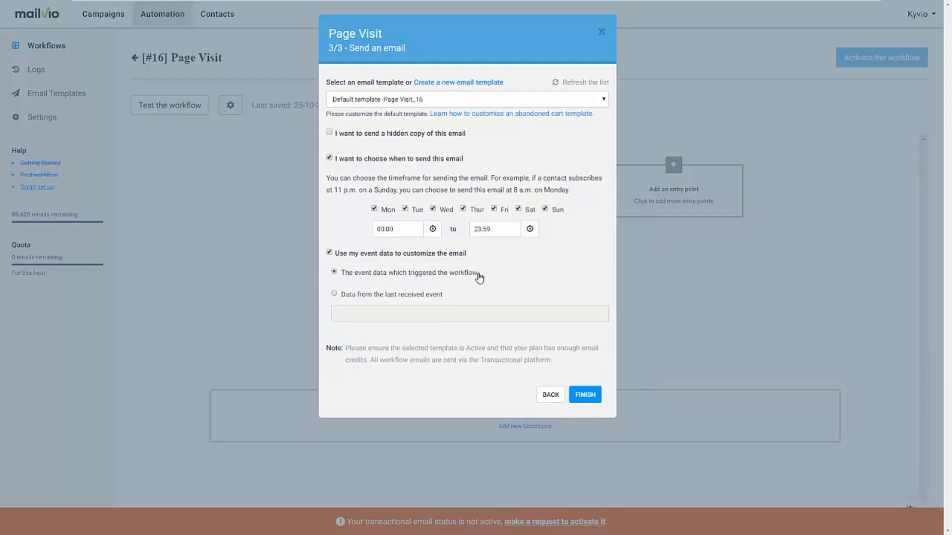
{"action": "left_click", "coordinate": [328, 253]}
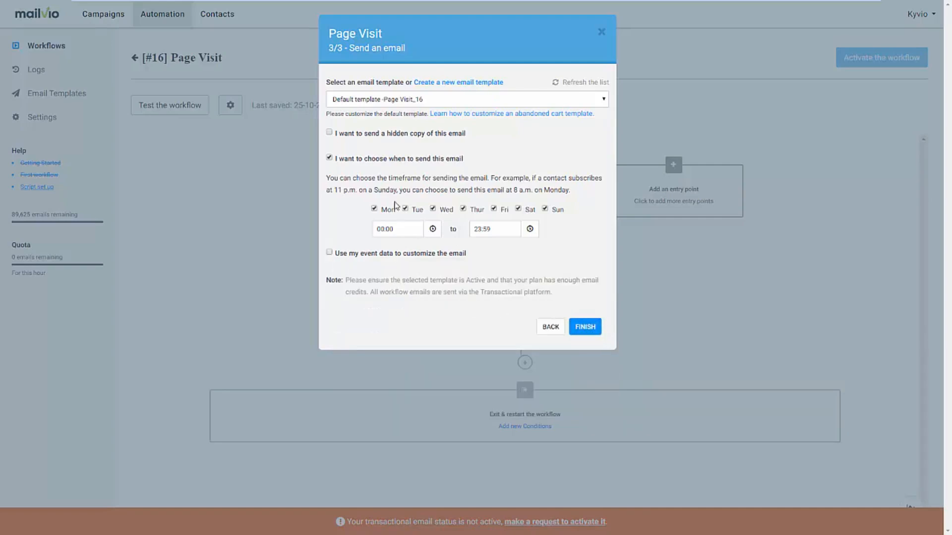
{"action": "left_click", "coordinate": [329, 157]}
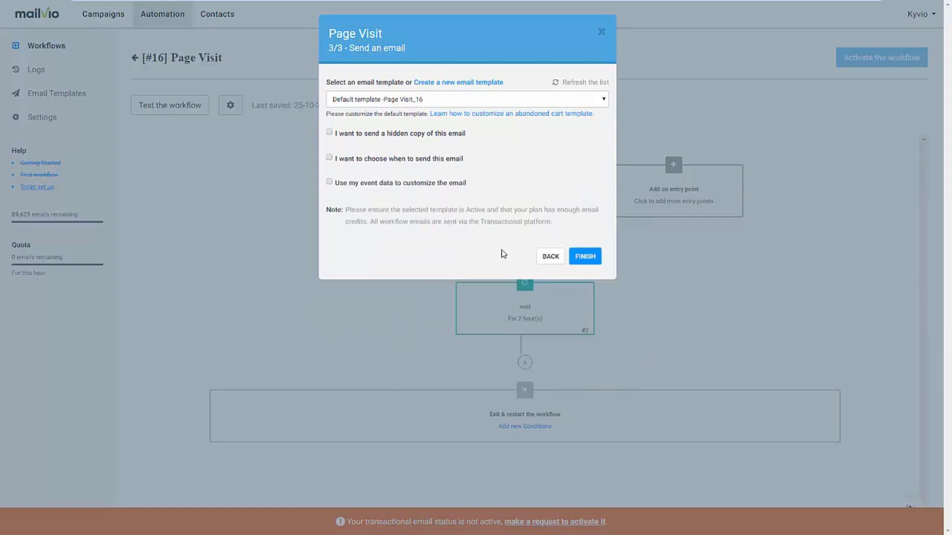
- Finish the Page Visit workflow setup with the default Page Visit_16 template as its email
{"action": "left_click", "coordinate": [585, 257]}
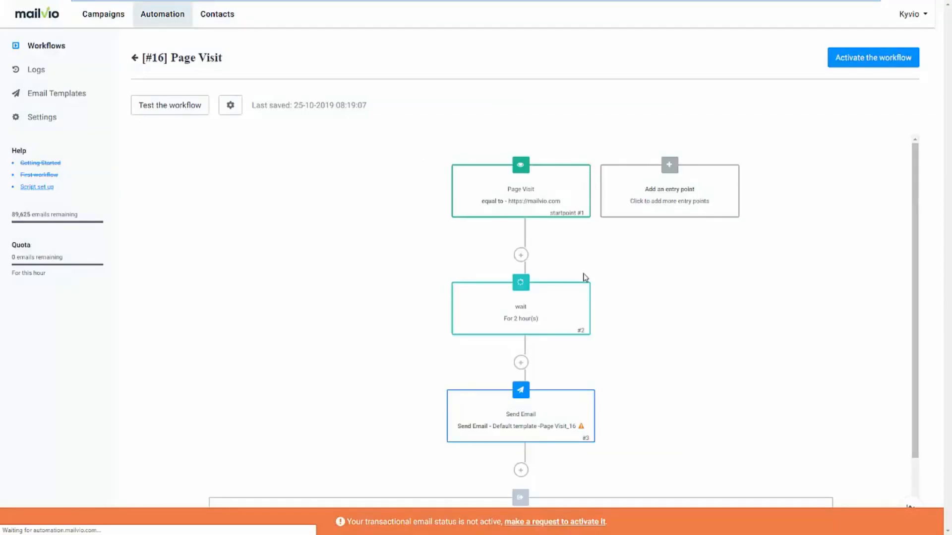
{"action": "scroll", "coordinate": [626, 240], "scroll_direction": "up", "scroll_amount": 1}
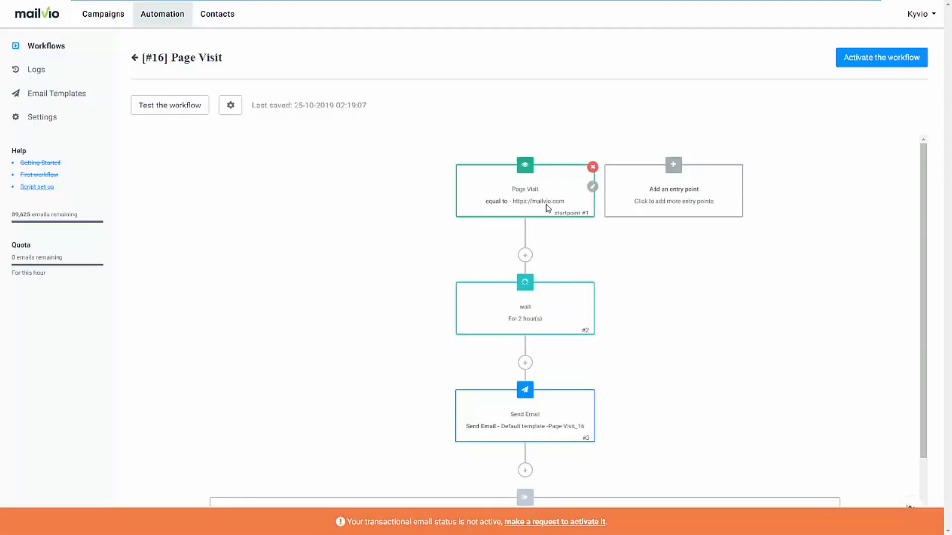
- Add an If/Else condition between the wait and Send Email steps, checking email marketing activity for Opened, All Campaigns, at any time
{"action": "scroll", "coordinate": [553, 223], "scroll_direction": "down", "scroll_amount": 1}
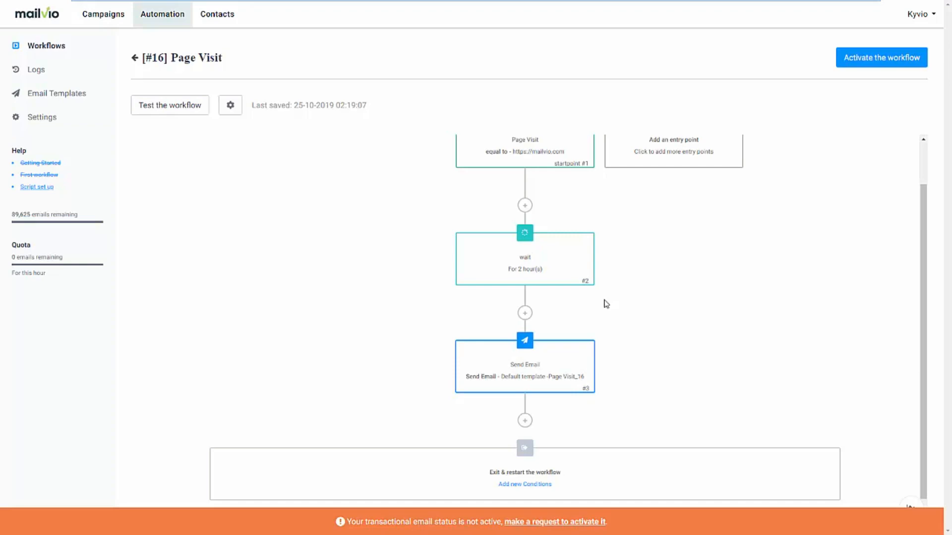
{"action": "left_click", "coordinate": [525, 314]}
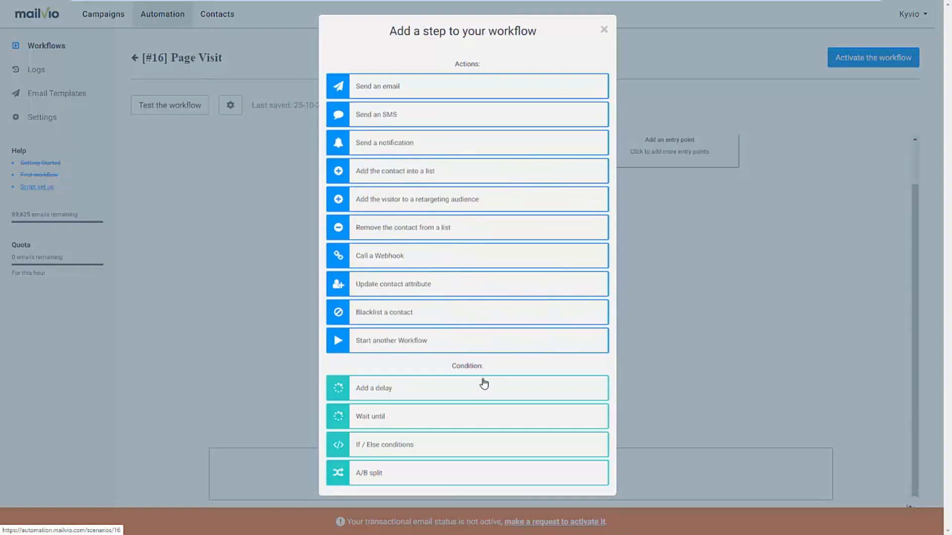
{"action": "left_click", "coordinate": [448, 446]}
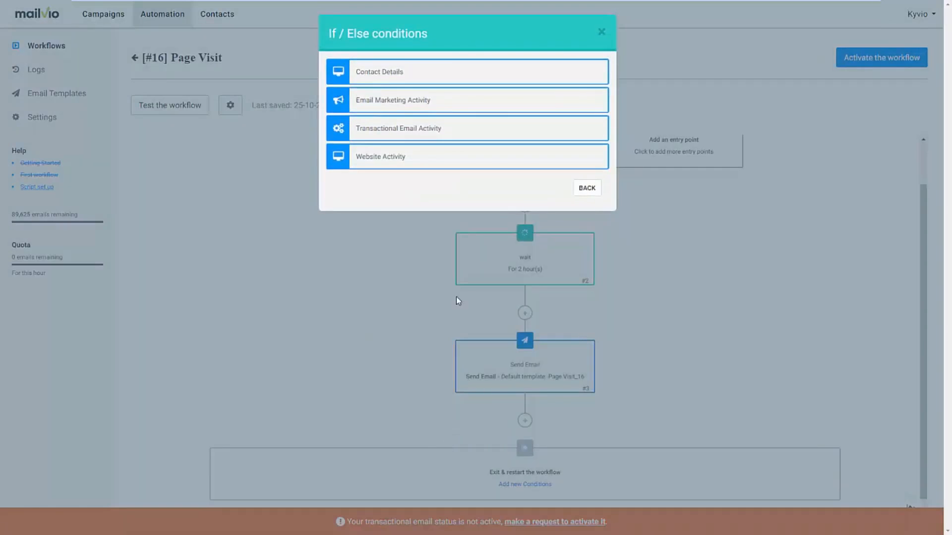
{"action": "left_click", "coordinate": [414, 101]}
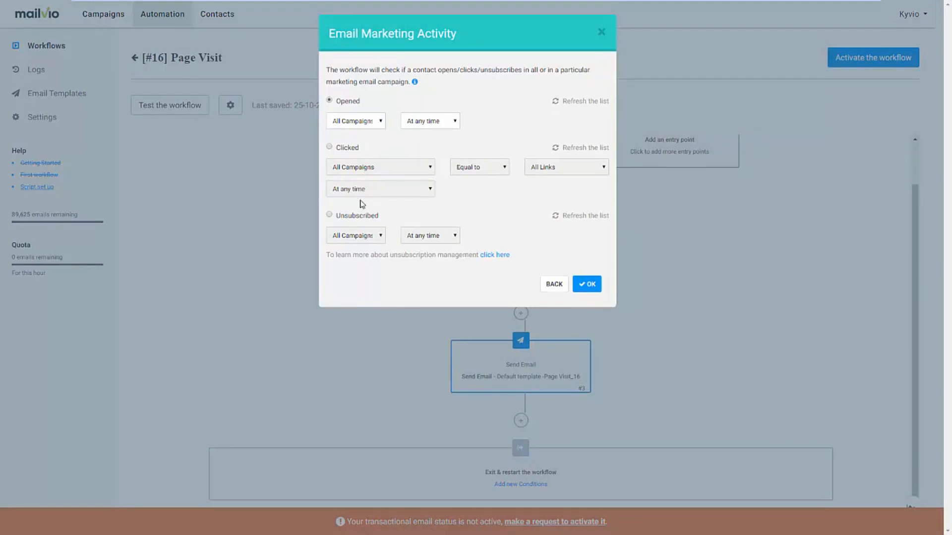
{"action": "left_click", "coordinate": [415, 126]}
{"action": "left_click", "coordinate": [367, 125]}
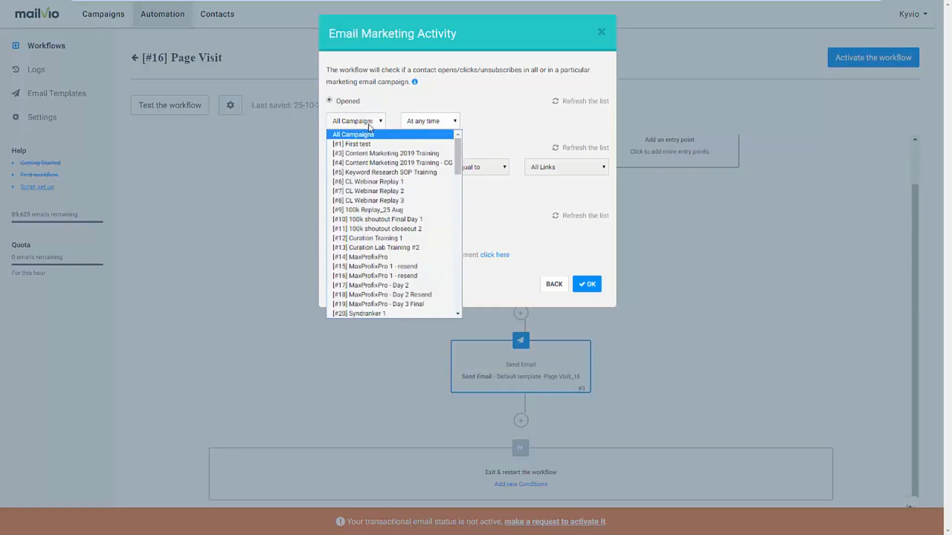
{"action": "left_click", "coordinate": [441, 106]}
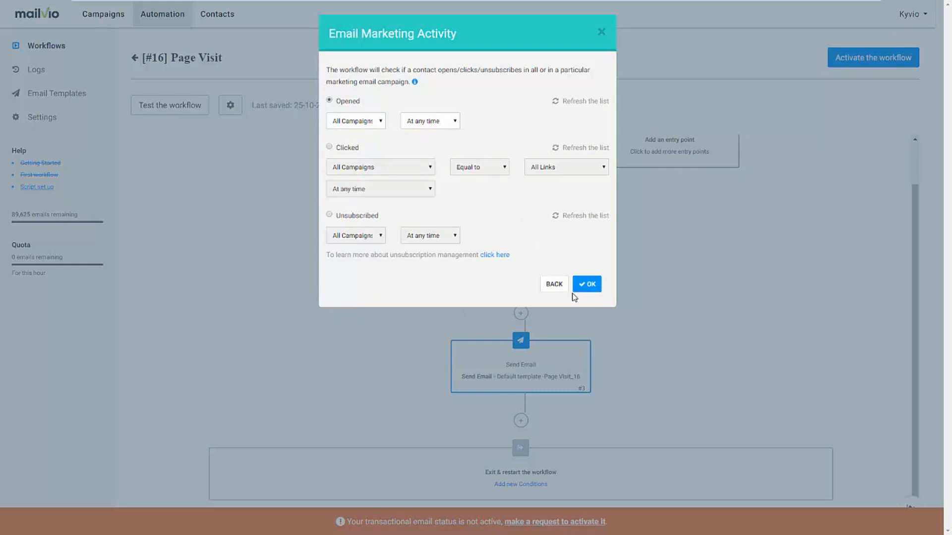
{"action": "left_click", "coordinate": [587, 284]}
- View the actions and conditions that can be added to the If/Else condition's NO branch
{"action": "scroll", "coordinate": [554, 319], "scroll_direction": "down", "scroll_amount": 3}
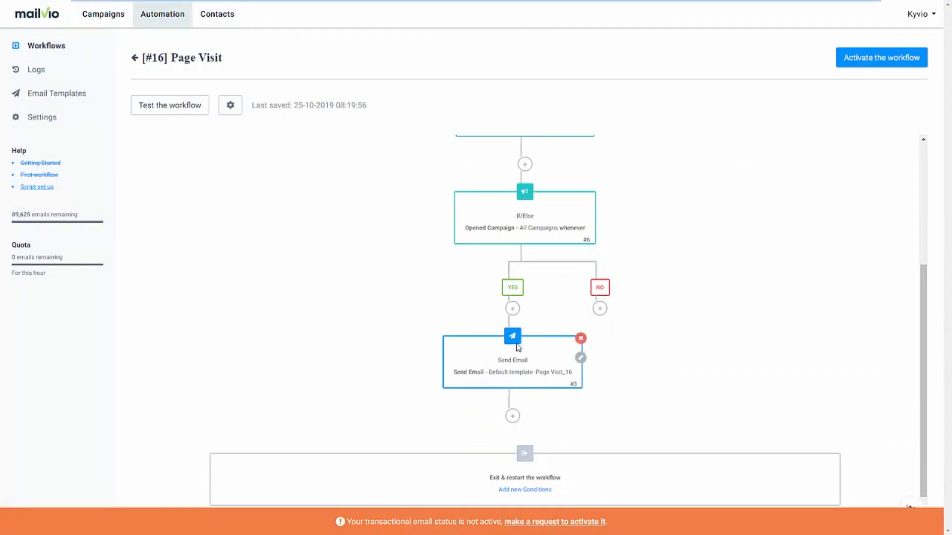
{"action": "left_click", "coordinate": [598, 310]}
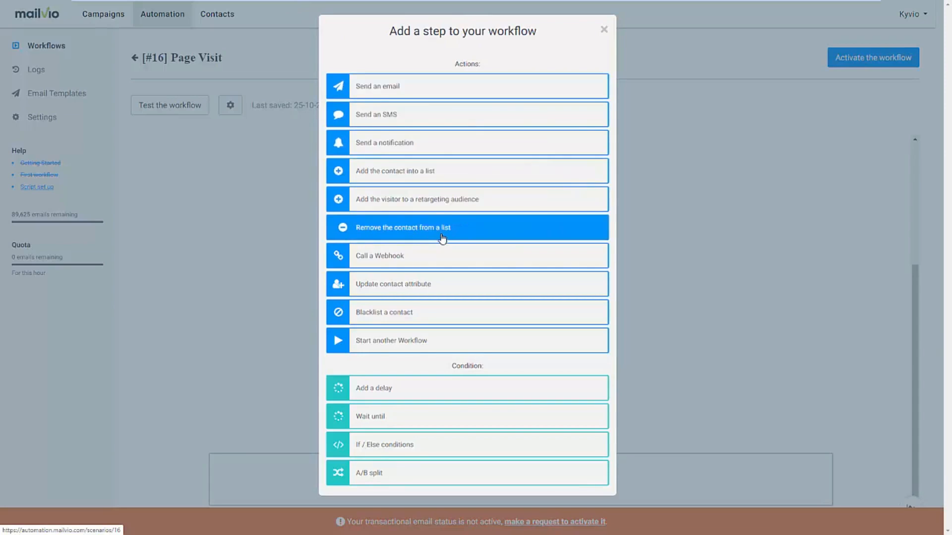
{"action": "left_click", "coordinate": [668, 250]}
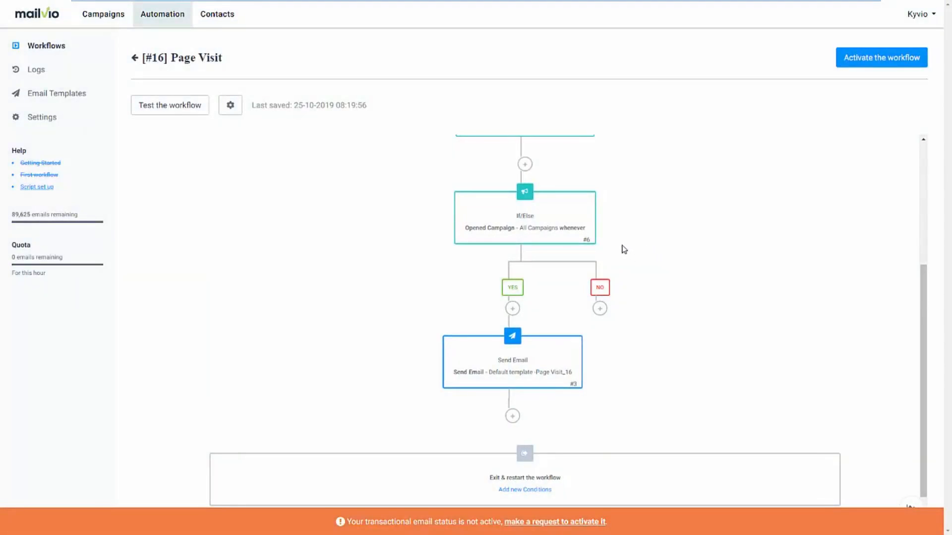
- View the Email Marketing Activity options for an additional workflow entry point without adding one
{"action": "scroll", "coordinate": [624, 249], "scroll_direction": "up", "scroll_amount": 4}
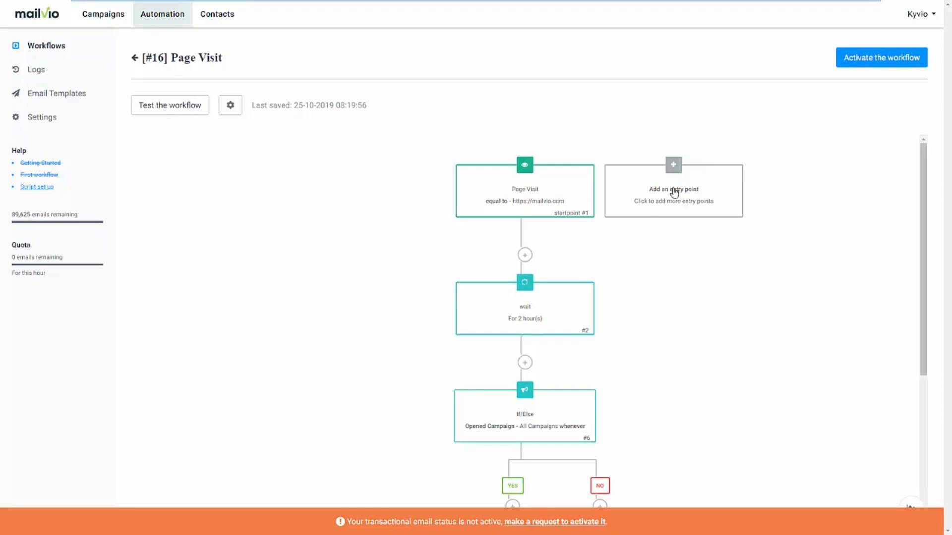
{"action": "left_click", "coordinate": [673, 169]}
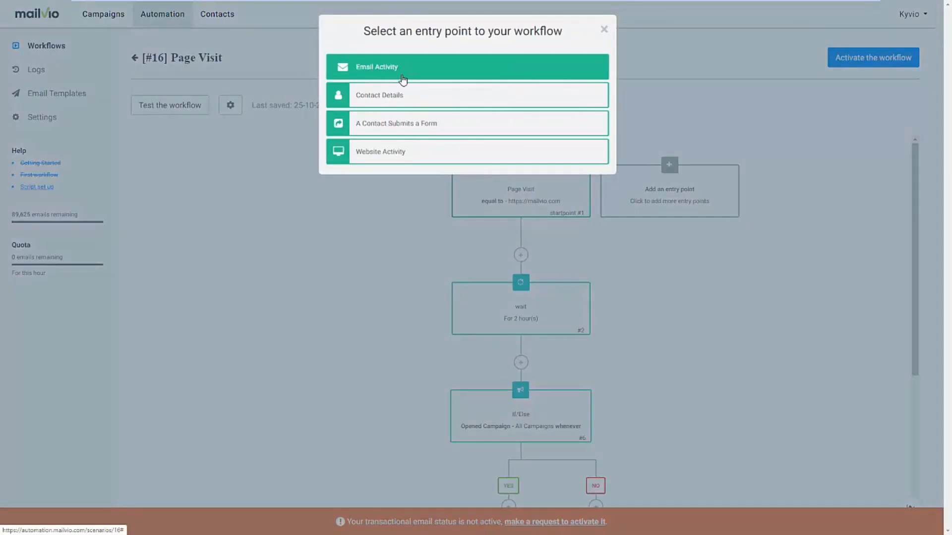
{"action": "left_click", "coordinate": [401, 73]}
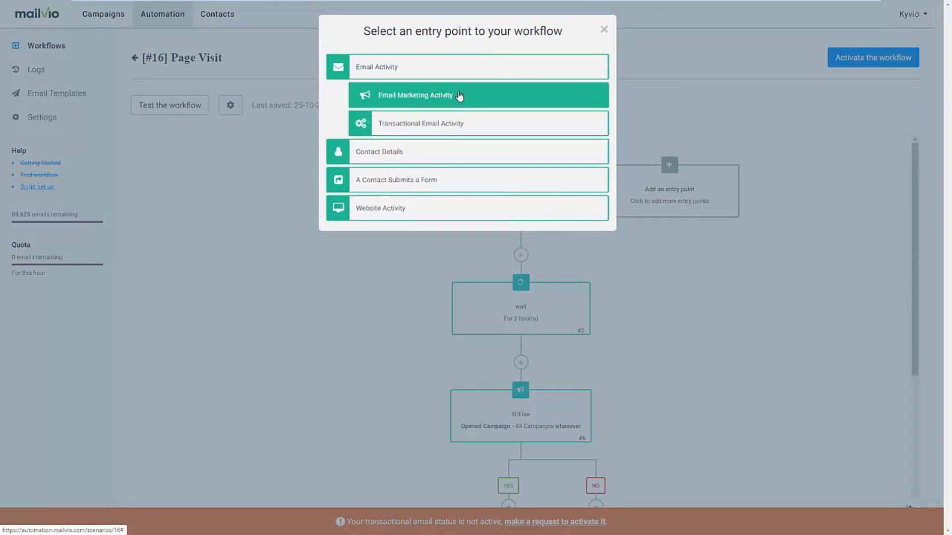
{"action": "left_click", "coordinate": [456, 96]}
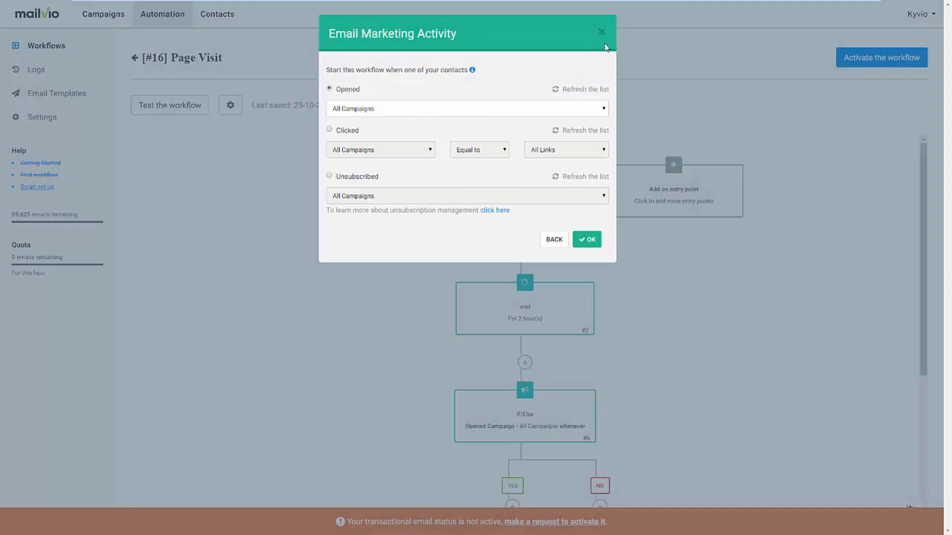
{"action": "left_click", "coordinate": [601, 33]}
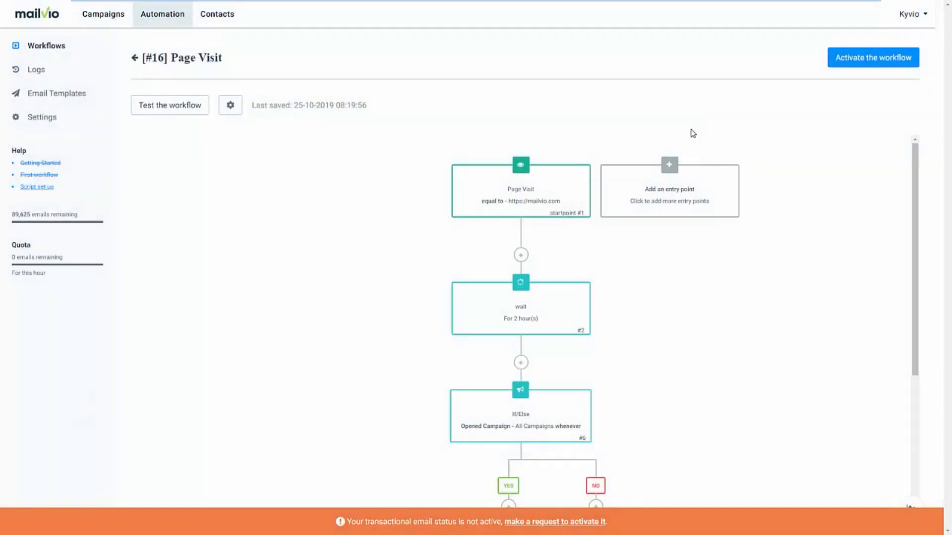
- View the Website Activity options for an additional entry point, including the page-visit trigger, without adding one
{"action": "left_click", "coordinate": [676, 186]}
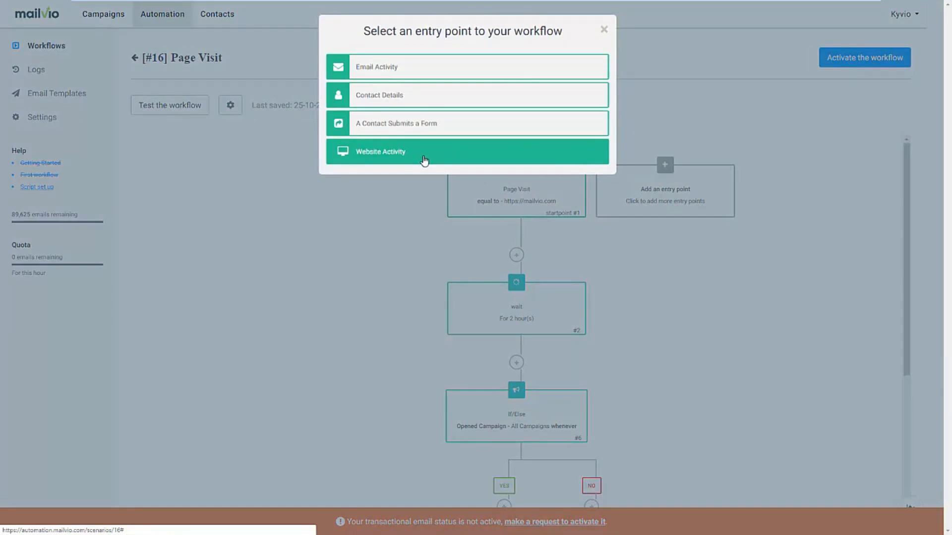
{"action": "left_click", "coordinate": [425, 160]}
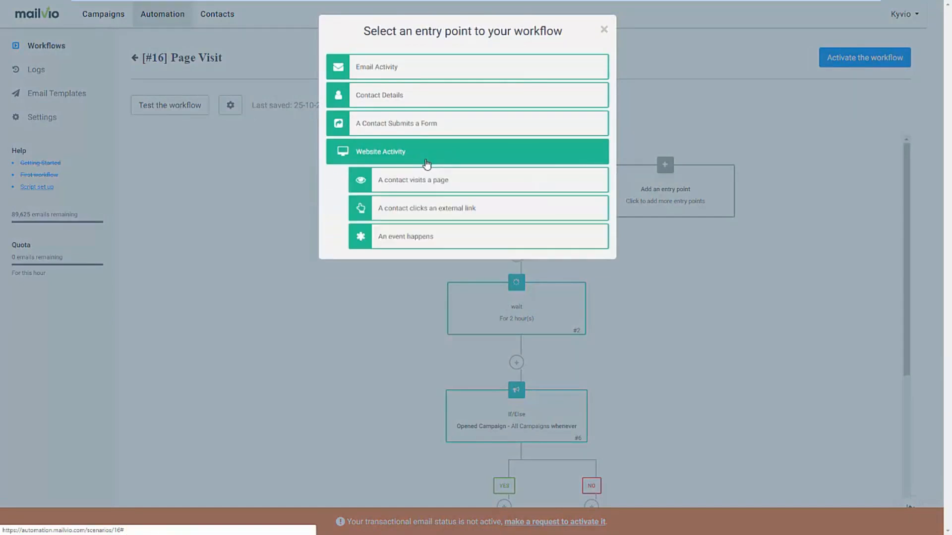
{"action": "left_click", "coordinate": [431, 186]}
{"action": "left_click", "coordinate": [561, 150]}
{"action": "left_click", "coordinate": [603, 30]}
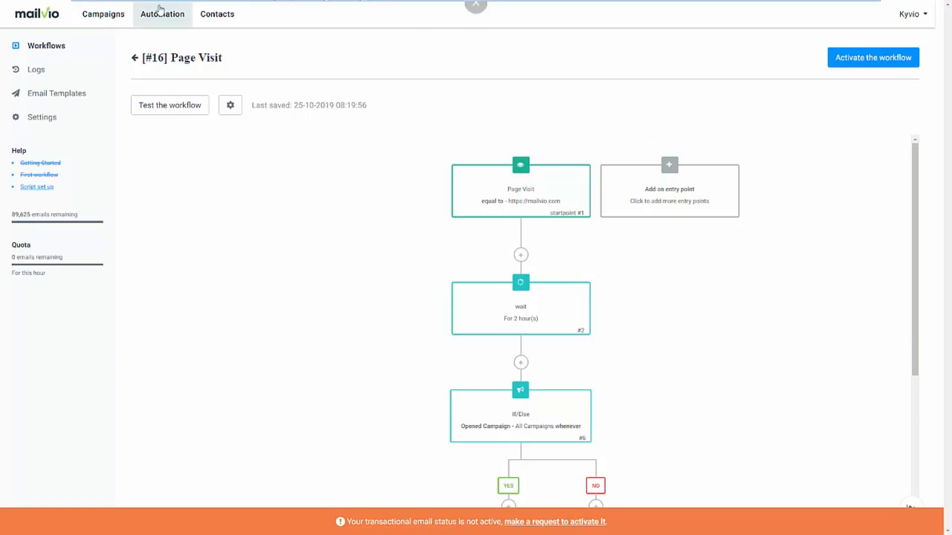
- Leave the Page Visit workflow inactive for now and start a new email campaign
{"action": "left_click", "coordinate": [101, 20]}
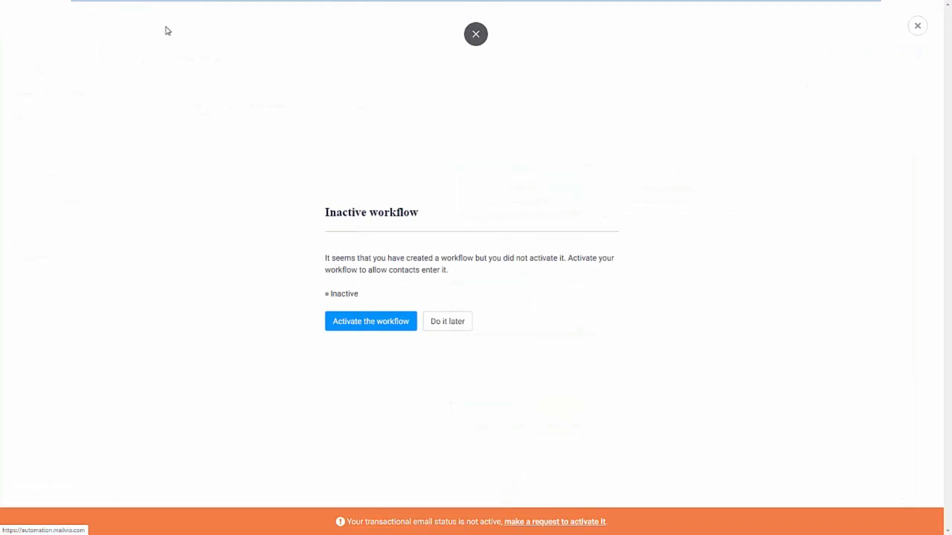
{"action": "left_click", "coordinate": [432, 335]}
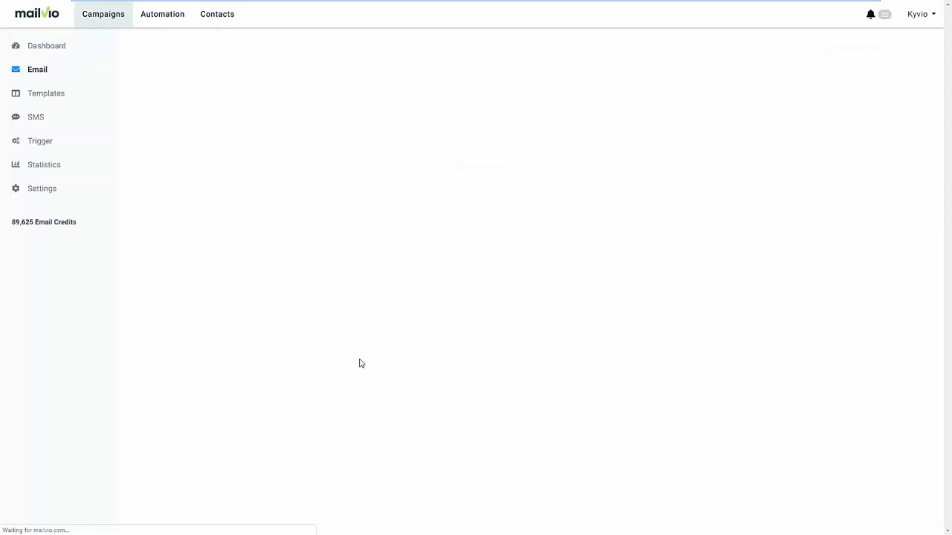
{"action": "left_click", "coordinate": [839, 62]}
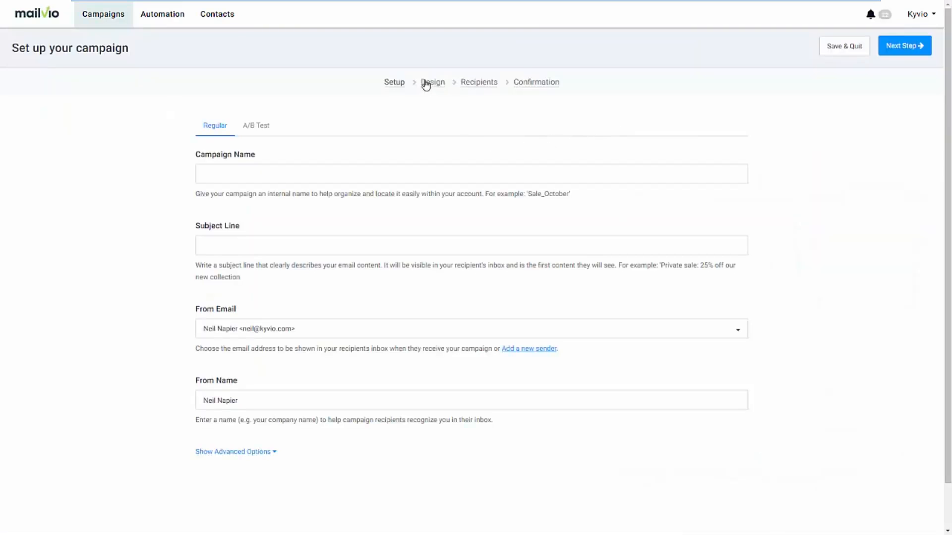
- Name the campaign Live Demo and set its subject line to "This is a live demo"
{"action": "left_click", "coordinate": [285, 179]}
{"action": "type", "text": "Live Demo"}
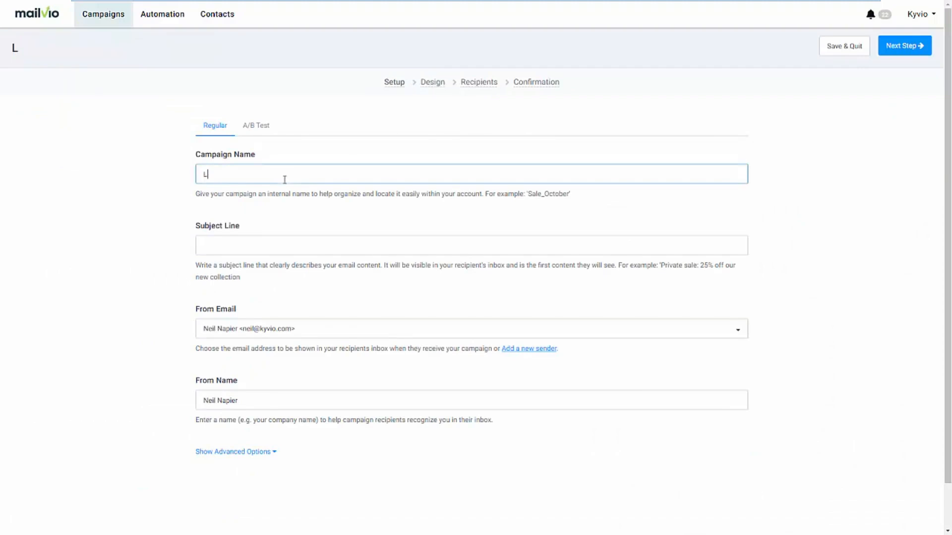
{"action": "key", "text": "Tab"}
{"action": "type", "text": "T"}
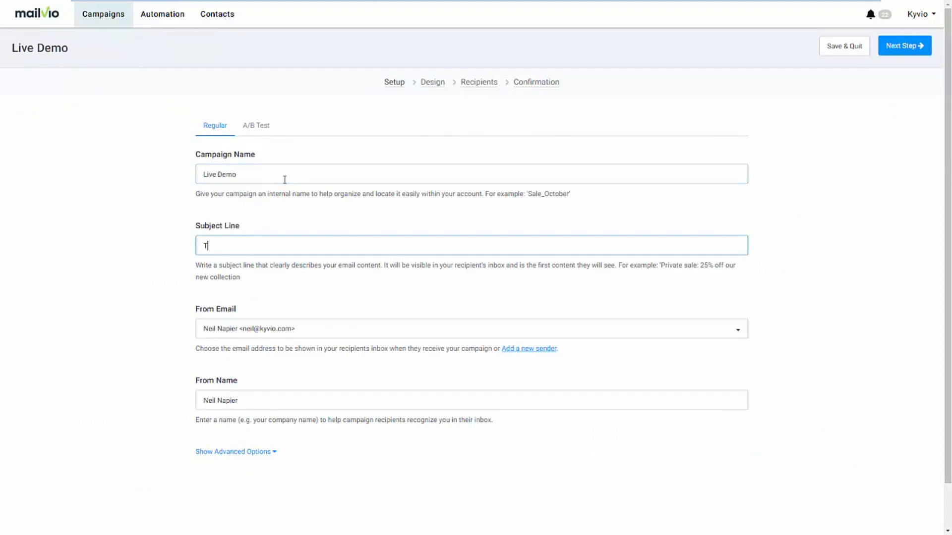
{"action": "type", "text": "his is a live demo"}
- Expand the campaign's advanced options and look over the reply-to, To field, UTM and header settings
{"action": "left_click", "coordinate": [248, 452]}
{"action": "scroll", "coordinate": [296, 462], "scroll_direction": "down", "scroll_amount": 1}
{"action": "scroll", "coordinate": [296, 462], "scroll_direction": "down", "scroll_amount": 3}
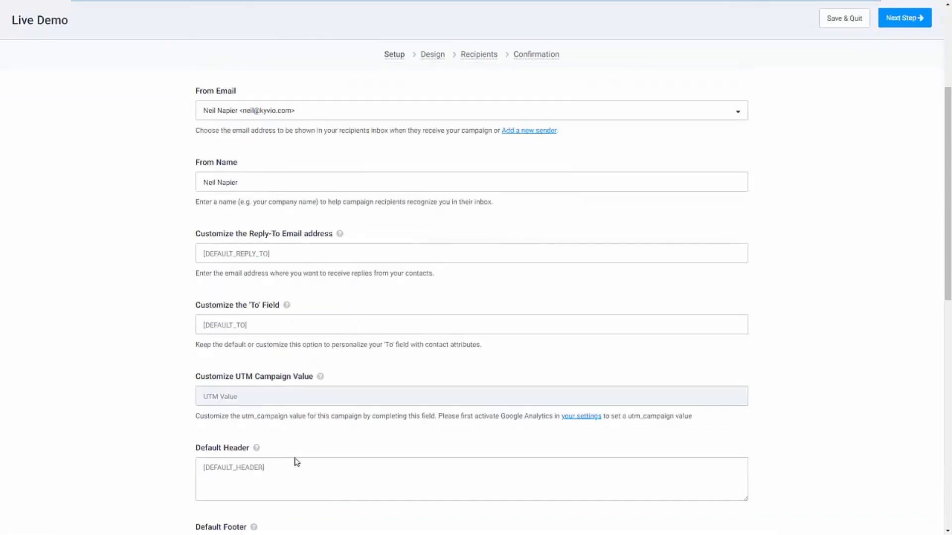
{"action": "scroll", "coordinate": [295, 463], "scroll_direction": "up", "scroll_amount": 4}
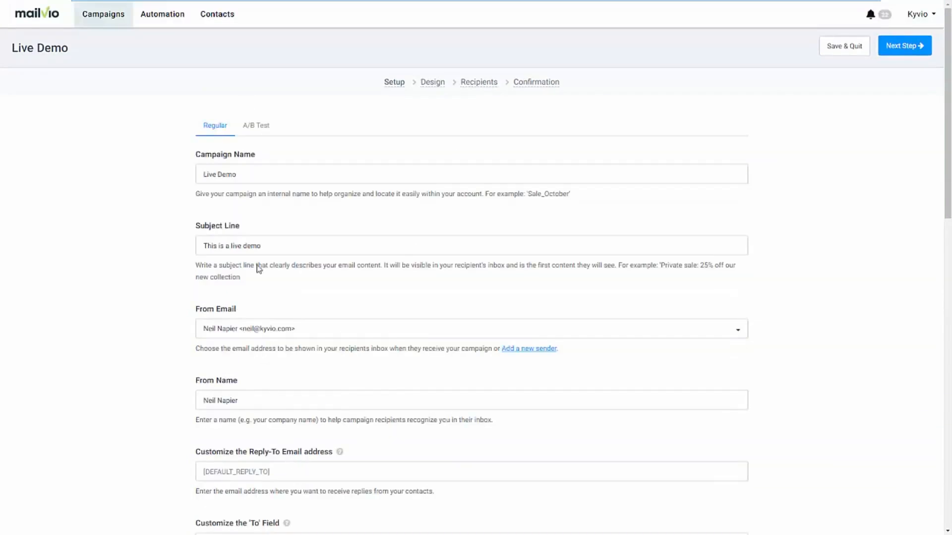
- Make the campaign an A/B test with "This demo rocks!" as subject line B and continue to the design stage
{"action": "left_click", "coordinate": [261, 132]}
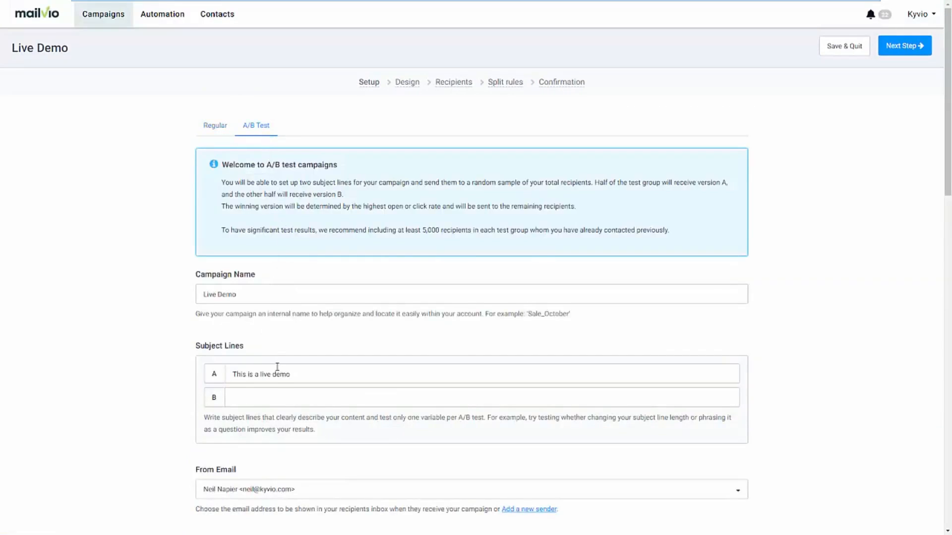
{"action": "left_click", "coordinate": [273, 391]}
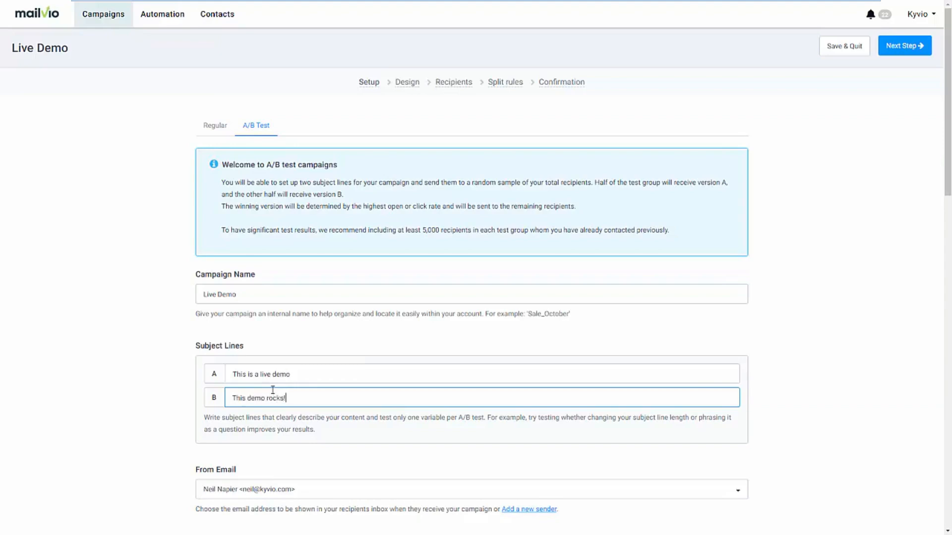
{"action": "scroll", "coordinate": [345, 451], "scroll_direction": "down", "scroll_amount": 4}
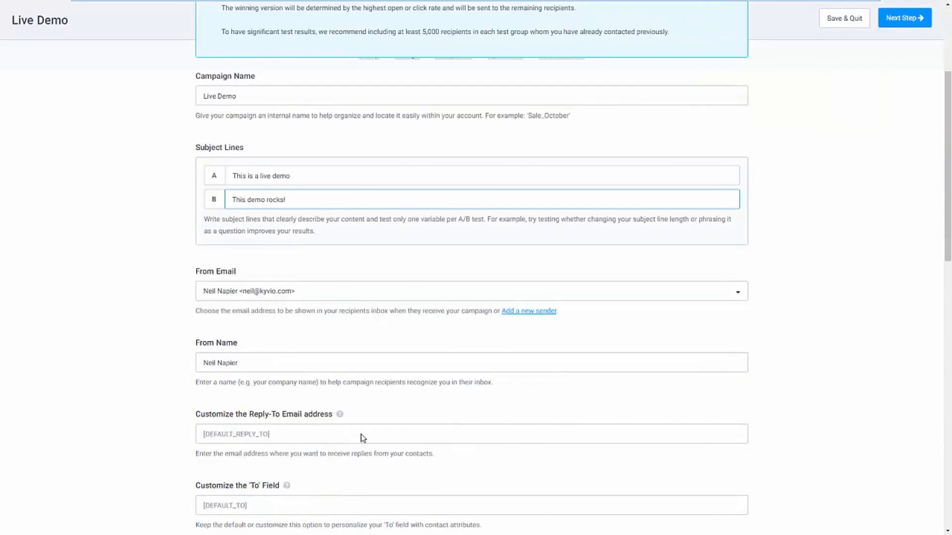
{"action": "scroll", "coordinate": [362, 438], "scroll_direction": "up", "scroll_amount": 4}
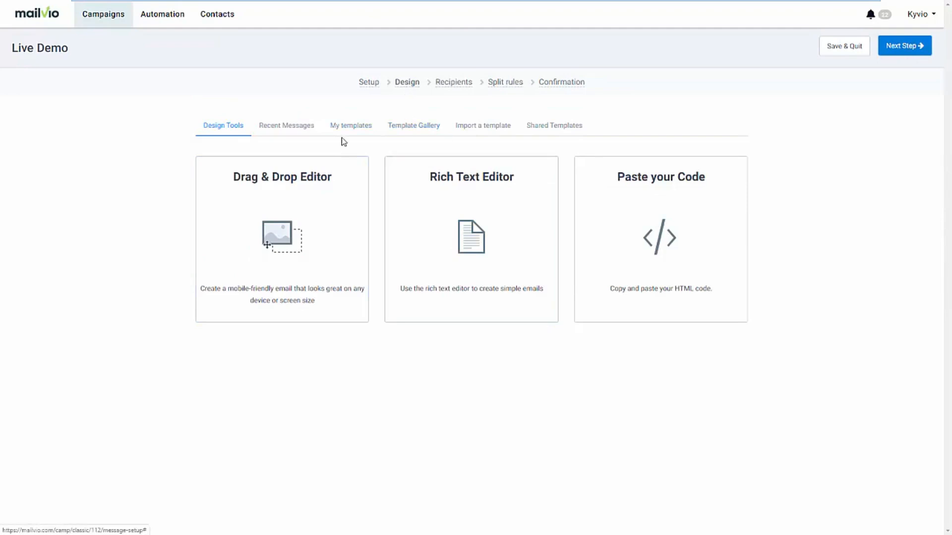
- Browse the email designs in the Template Gallery and compare them with the available design tools
{"action": "left_click", "coordinate": [439, 130]}
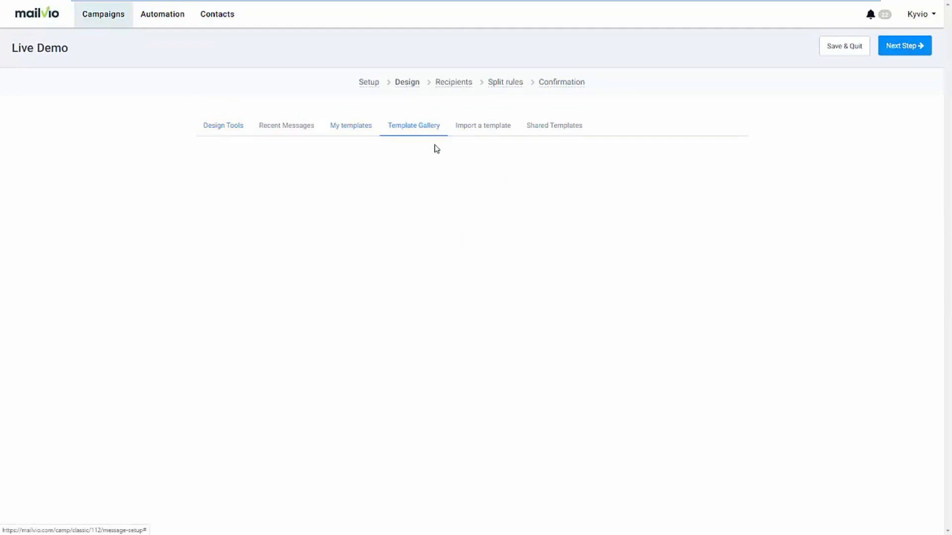
{"action": "scroll", "coordinate": [379, 297], "scroll_direction": "down", "scroll_amount": 8}
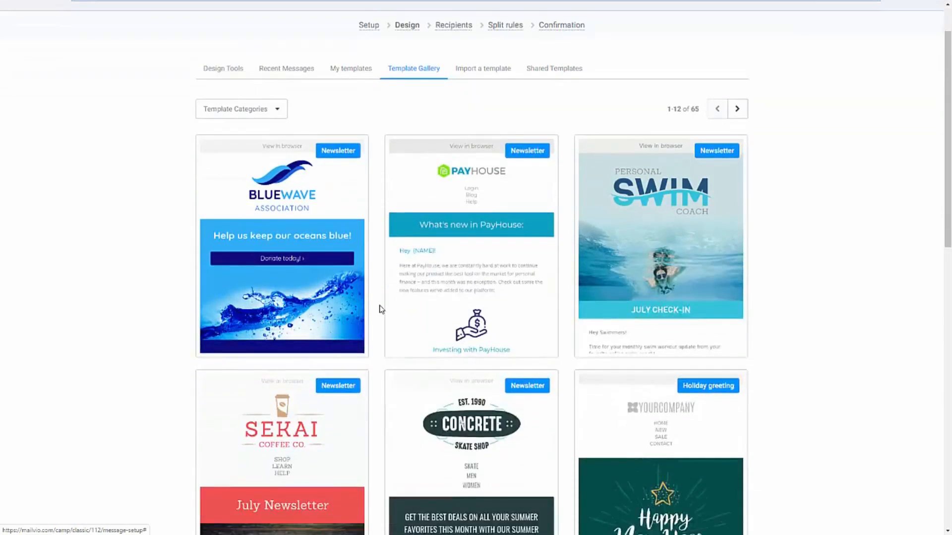
{"action": "scroll", "coordinate": [375, 320], "scroll_direction": "up", "scroll_amount": 4}
{"action": "scroll", "coordinate": [375, 320], "scroll_direction": "down", "scroll_amount": 10}
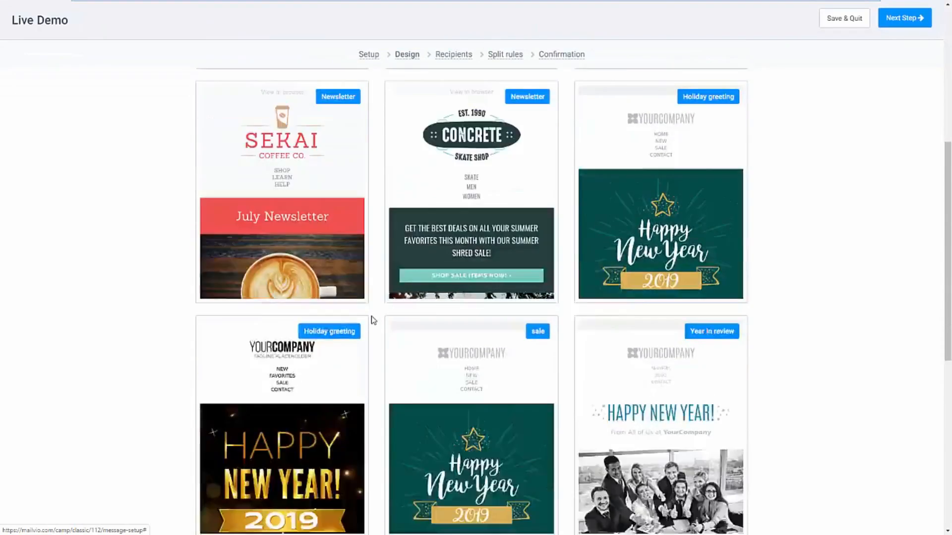
{"action": "scroll", "coordinate": [372, 318], "scroll_direction": "up", "scroll_amount": 14}
{"action": "scroll", "coordinate": [373, 317], "scroll_direction": "up", "scroll_amount": 1}
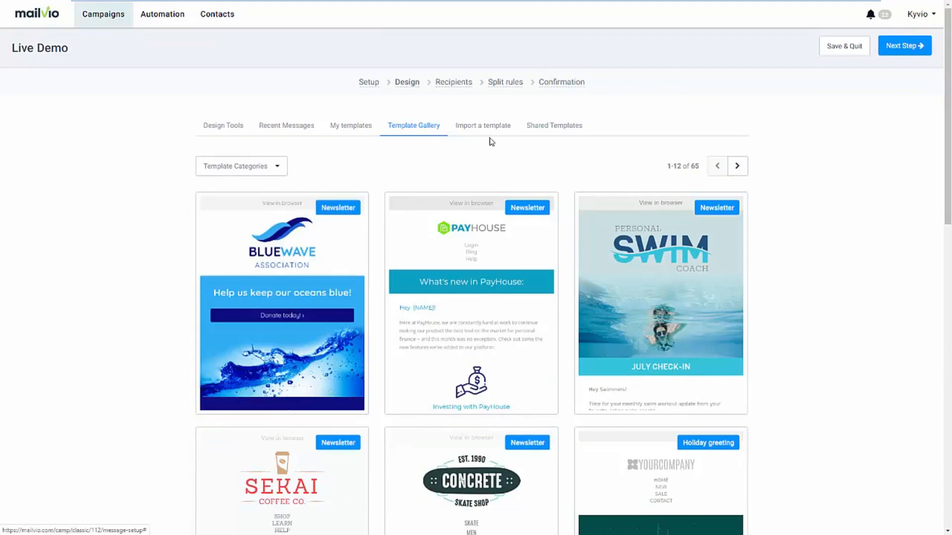
{"action": "left_click", "coordinate": [243, 134]}
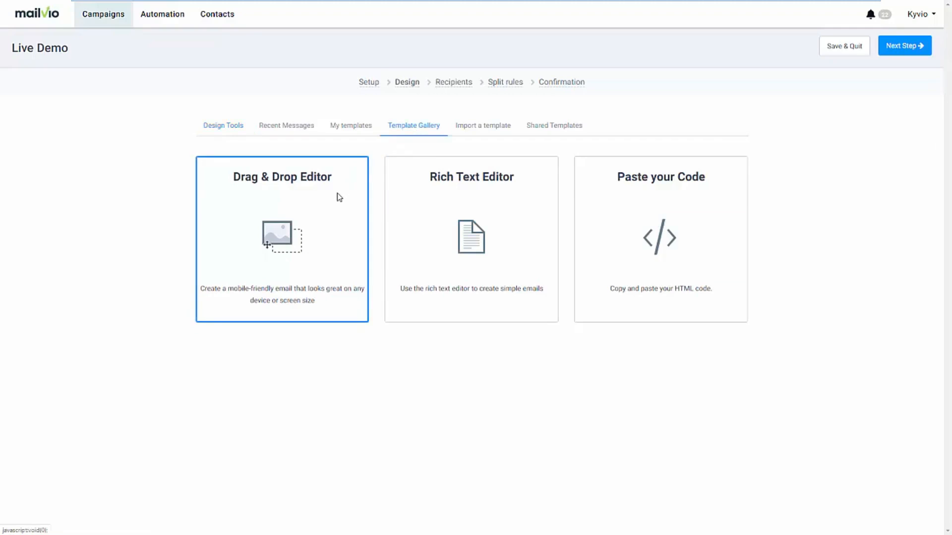
{"action": "scroll", "coordinate": [208, 361], "scroll_direction": "down", "scroll_amount": 1}
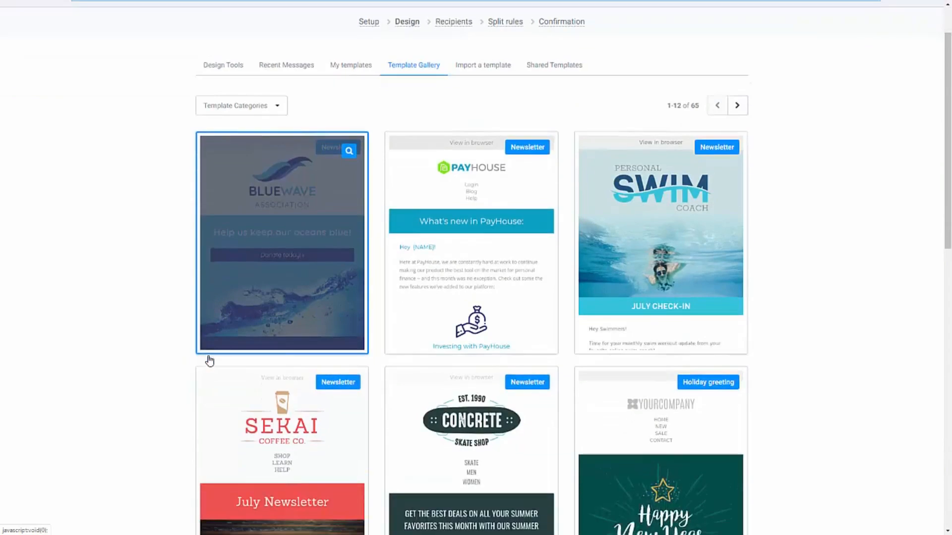
{"action": "scroll", "coordinate": [694, 189], "scroll_direction": "down", "scroll_amount": 3}
{"action": "scroll", "coordinate": [714, 193], "scroll_direction": "up", "scroll_amount": 3}
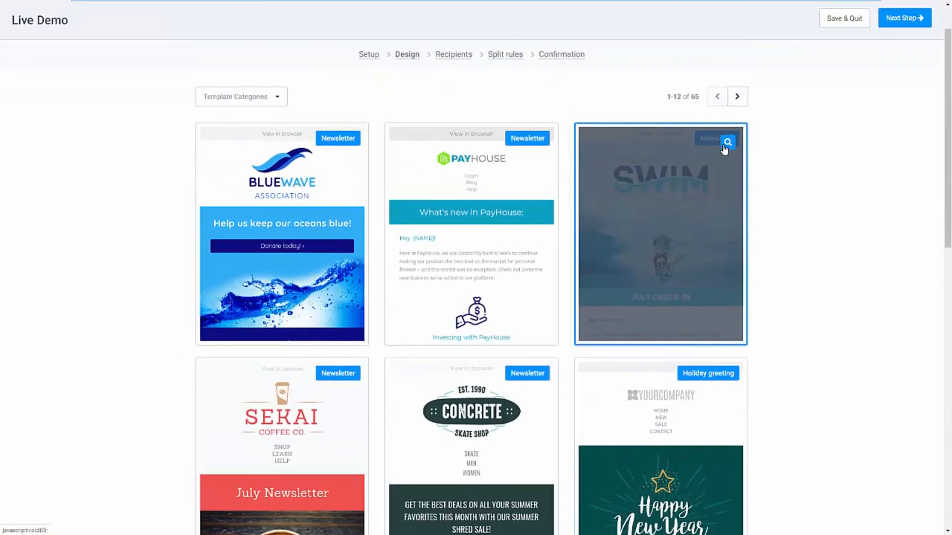
- Preview the Personal Swim Coach July Check-In newsletter template and choose it for the campaign
{"action": "left_click", "coordinate": [725, 148]}
{"action": "scroll", "coordinate": [639, 213], "scroll_direction": "down", "scroll_amount": 2}
{"action": "scroll", "coordinate": [628, 230], "scroll_direction": "down", "scroll_amount": 15}
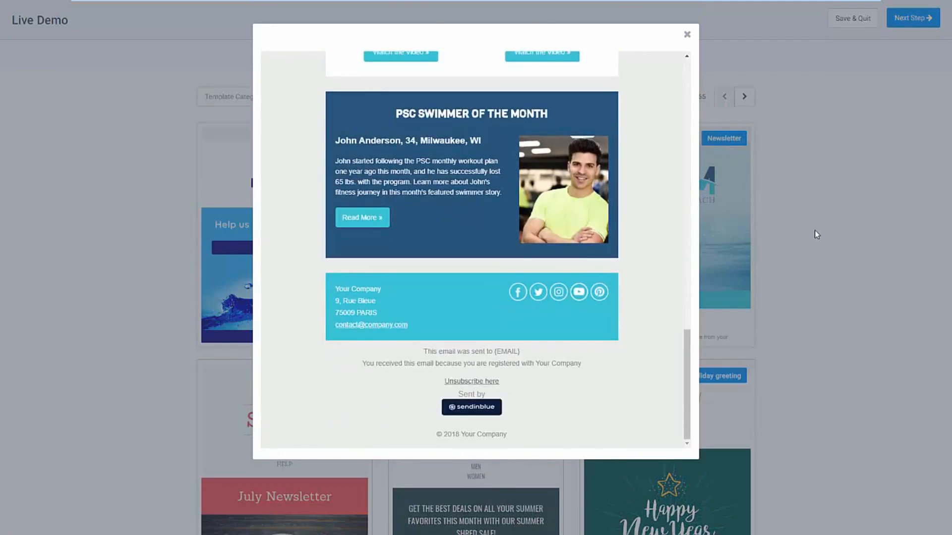
{"action": "left_click", "coordinate": [817, 234]}
{"action": "left_click", "coordinate": [674, 265]}
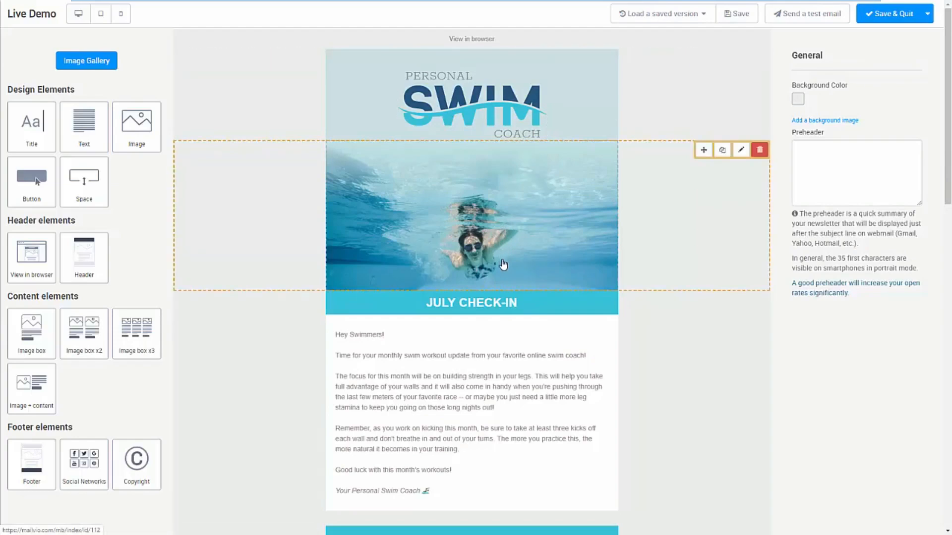
- Look through the swim newsletter's content blocks in the email editor, save the design and leave the editor
{"action": "scroll", "coordinate": [485, 347], "scroll_direction": "down", "scroll_amount": 5}
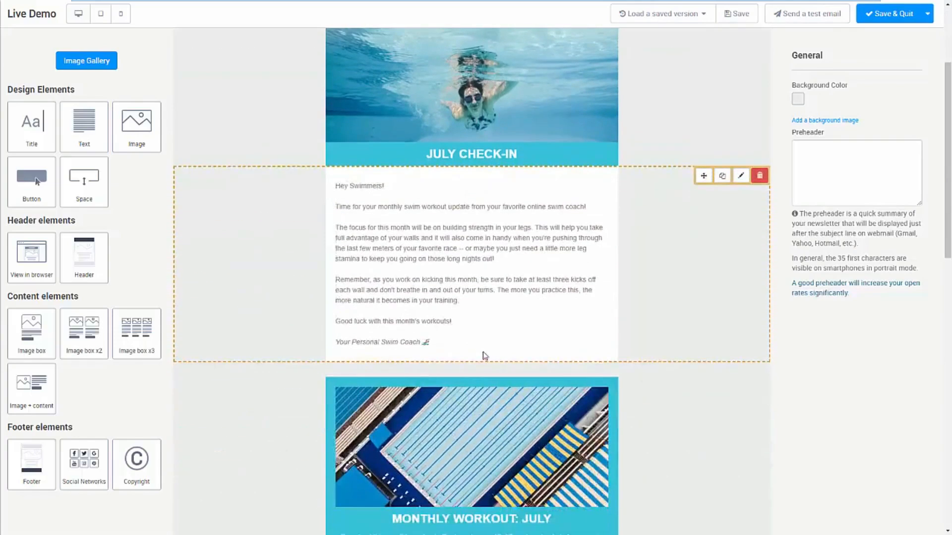
{"action": "scroll", "coordinate": [466, 300], "scroll_direction": "down", "scroll_amount": 5}
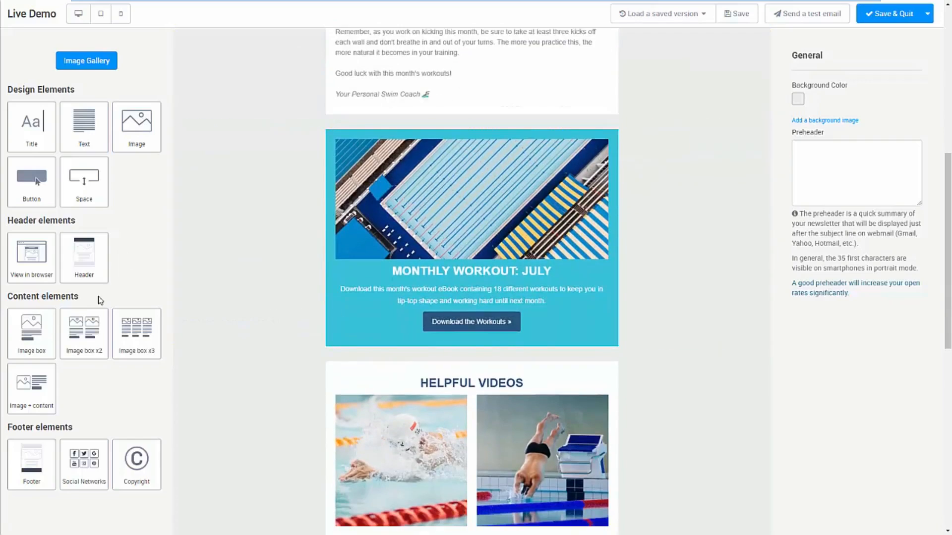
{"action": "scroll", "coordinate": [115, 395], "scroll_direction": "down", "scroll_amount": 3}
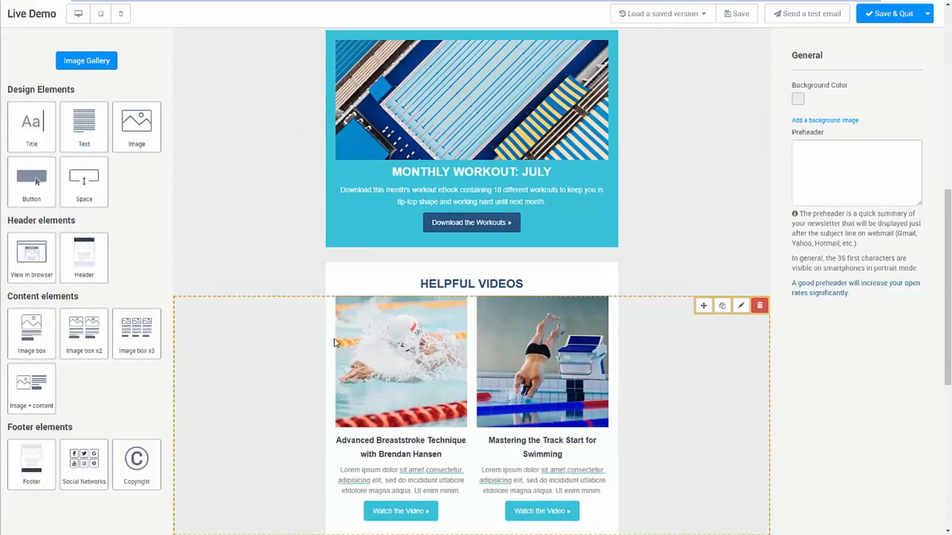
{"action": "scroll", "coordinate": [662, 198], "scroll_direction": "up", "scroll_amount": 5}
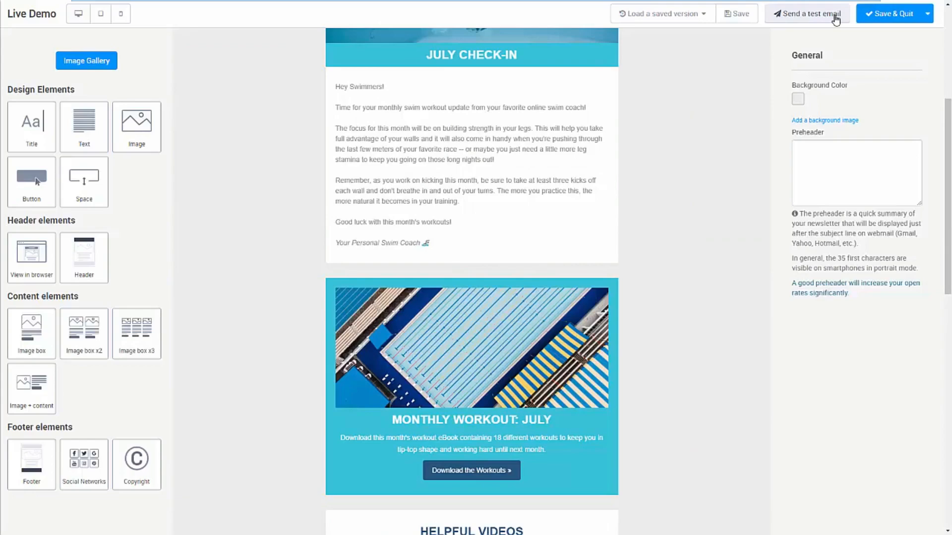
{"action": "left_click", "coordinate": [894, 19]}
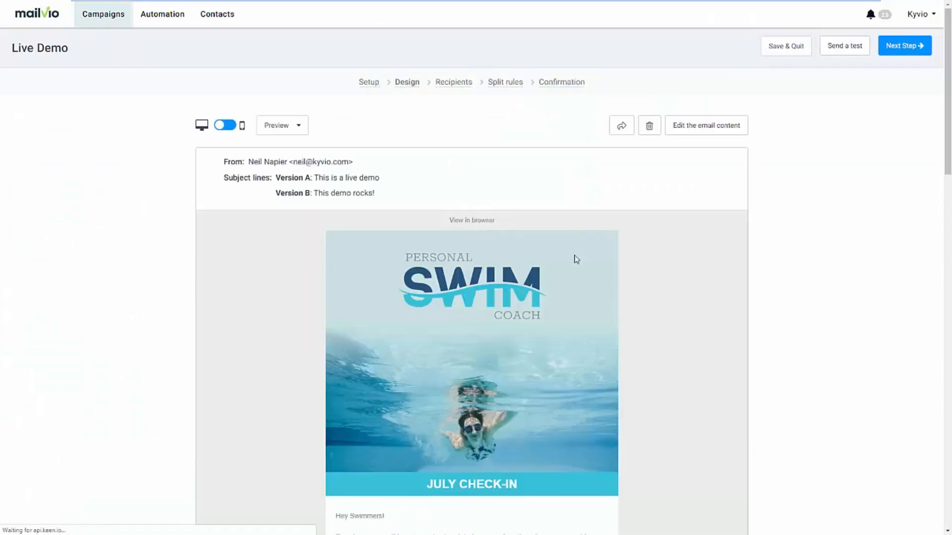
- Review the full preview of the saved swim newsletter from the subject lines down to the footer
{"action": "scroll", "coordinate": [662, 277], "scroll_direction": "down", "scroll_amount": 1}
{"action": "scroll", "coordinate": [662, 277], "scroll_direction": "down", "scroll_amount": 15}
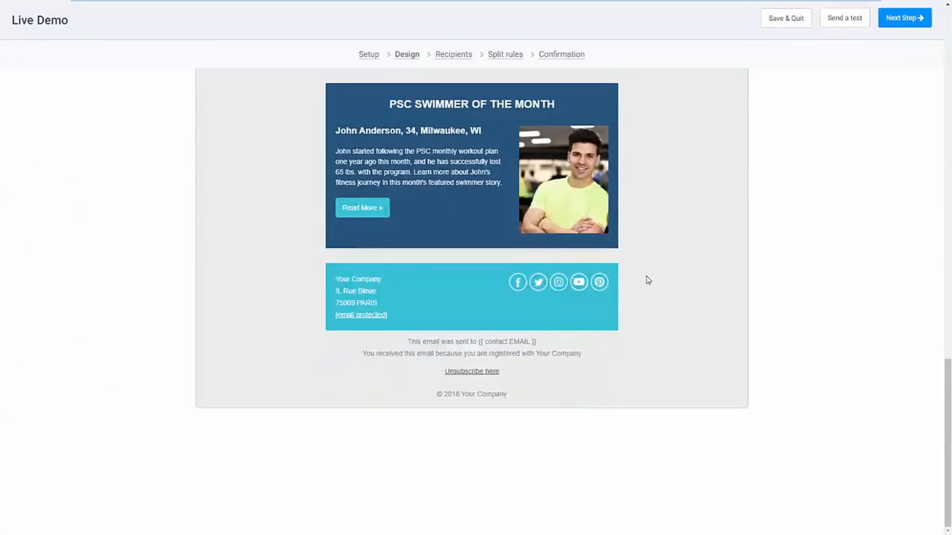
{"action": "scroll", "coordinate": [662, 277], "scroll_direction": "up", "scroll_amount": 17}
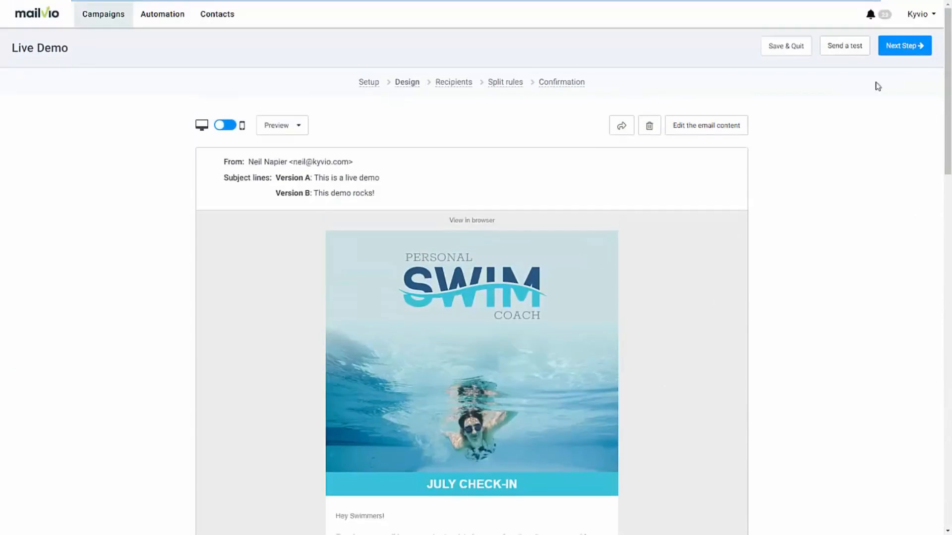
- Check the swim newsletter in the mobile preview and look at the other available preview options
{"action": "left_click", "coordinate": [901, 47]}
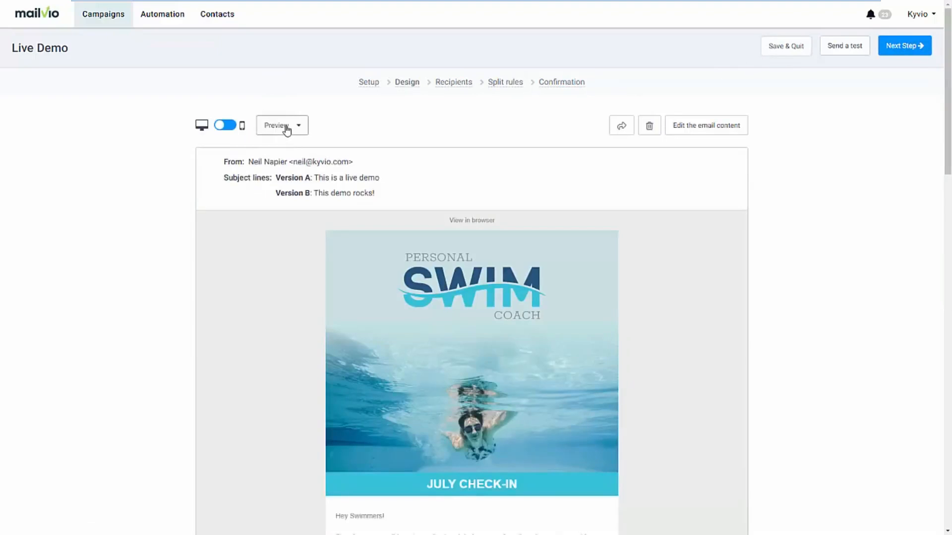
{"action": "left_click", "coordinate": [231, 125]}
{"action": "scroll", "coordinate": [440, 292], "scroll_direction": "down", "scroll_amount": 5}
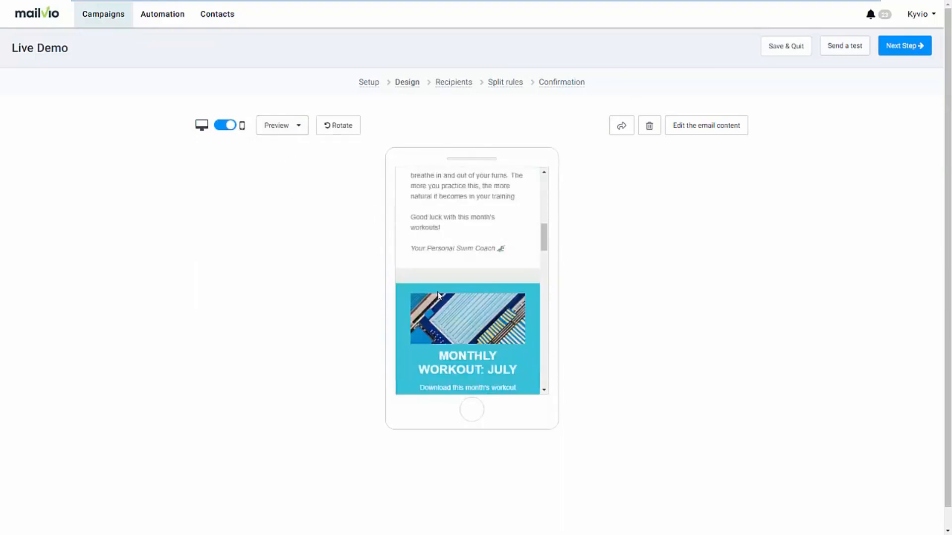
{"action": "left_click", "coordinate": [299, 126]}
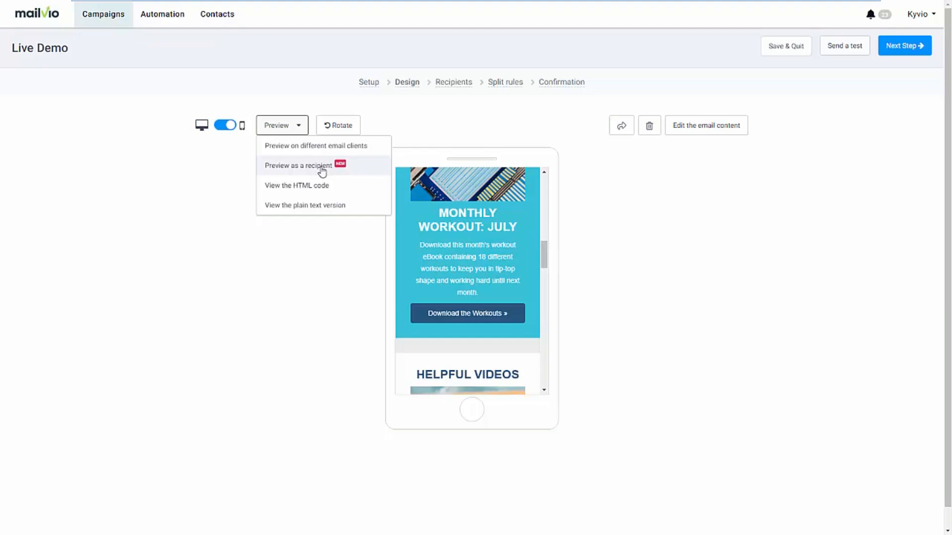
{"action": "left_click", "coordinate": [585, 188]}
- Target all contact lists, excluding cu_kv_active_sep27 and cu_kyvio_active_30Sept19, and update the recipient count
{"action": "left_click", "coordinate": [897, 48]}
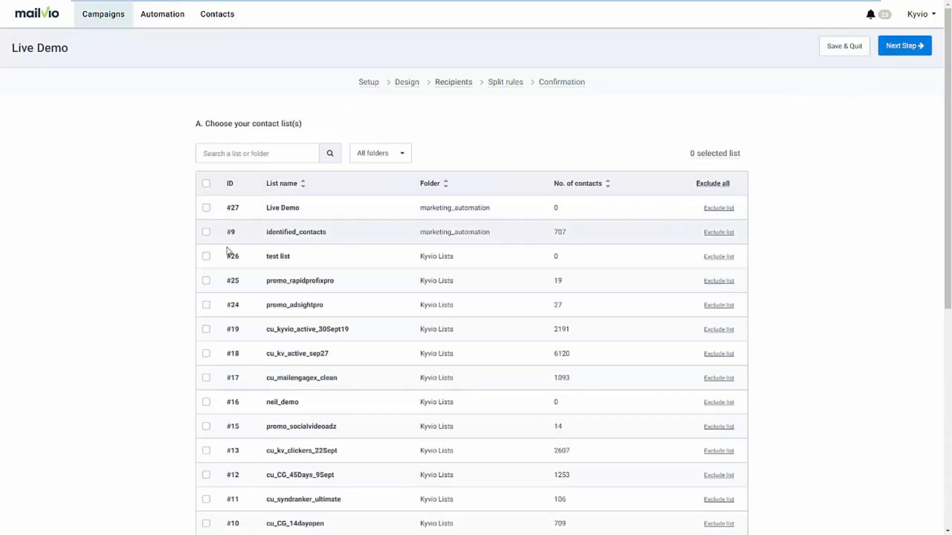
{"action": "left_click", "coordinate": [206, 184]}
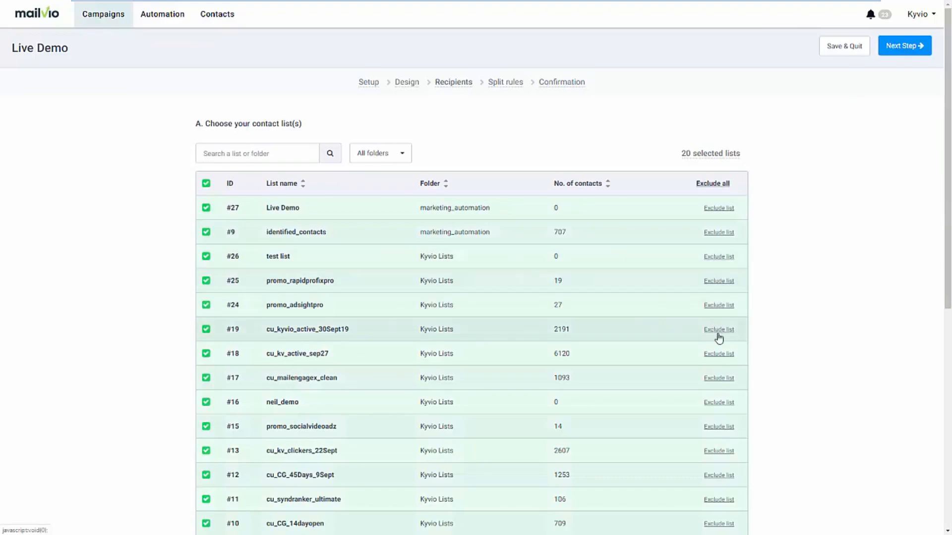
{"action": "left_click", "coordinate": [719, 354]}
{"action": "left_click", "coordinate": [719, 330]}
{"action": "scroll", "coordinate": [795, 335], "scroll_direction": "down", "scroll_amount": 4}
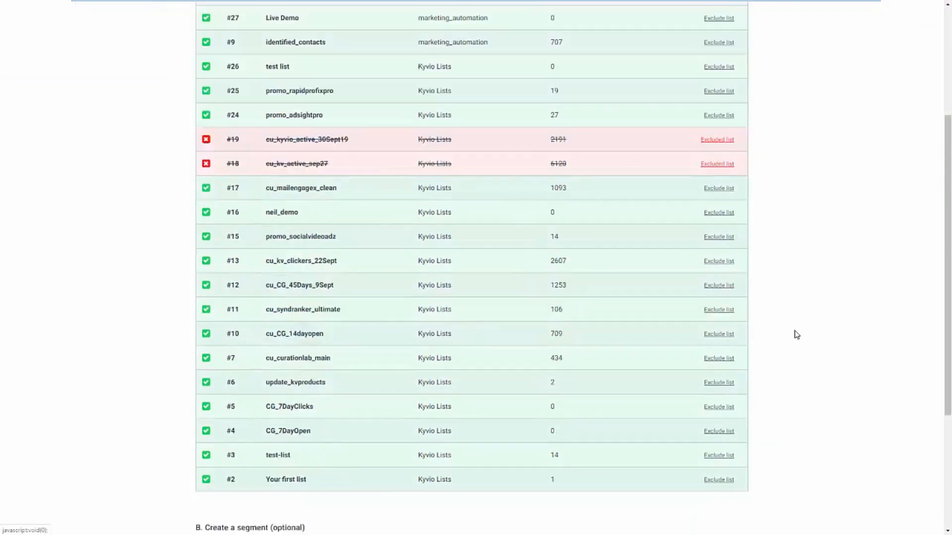
{"action": "scroll", "coordinate": [796, 334], "scroll_direction": "down", "scroll_amount": 3}
{"action": "scroll", "coordinate": [386, 465], "scroll_direction": "down", "scroll_amount": 2}
{"action": "left_click", "coordinate": [427, 408]}
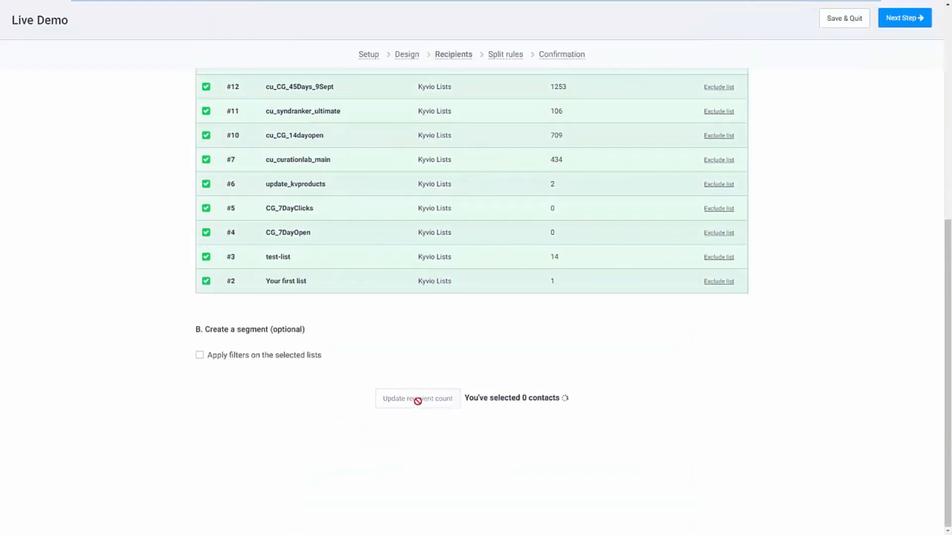
- Filter the selected lists to EMAIL Readers with a unique opening of All Campaigns, Whenever, and update the recipient count
{"action": "left_click", "coordinate": [272, 361]}
{"action": "scroll", "coordinate": [389, 416], "scroll_direction": "down", "scroll_amount": 2}
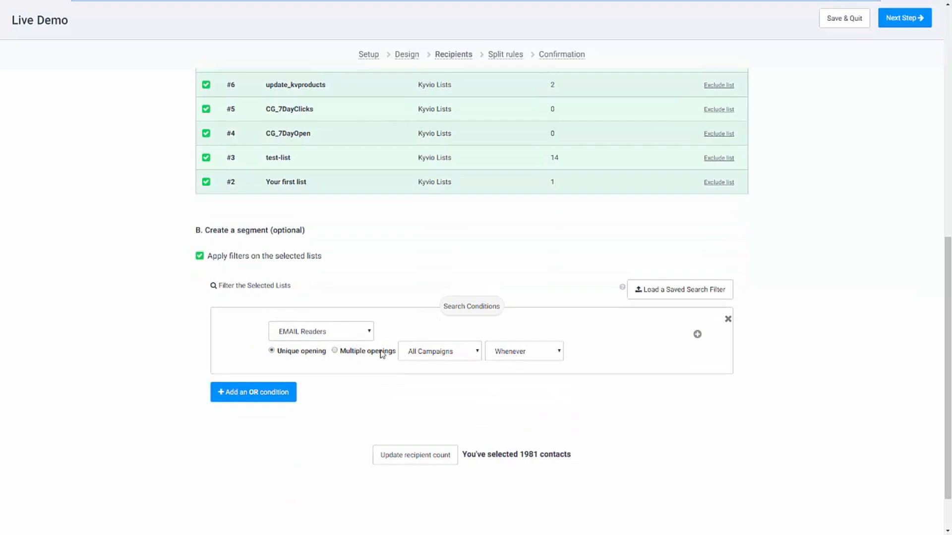
{"action": "left_click", "coordinate": [422, 455]}
{"action": "scroll", "coordinate": [653, 363], "scroll_direction": "up", "scroll_amount": 15}
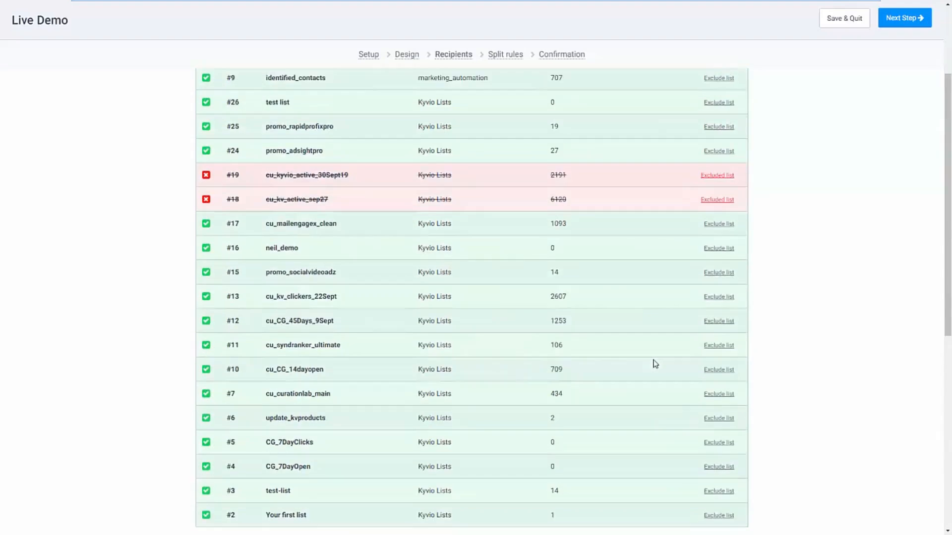
- Set the split rules to 31% each for versions A and B, click rate as the winning metric and a 2-hour test
{"action": "left_click", "coordinate": [902, 51]}
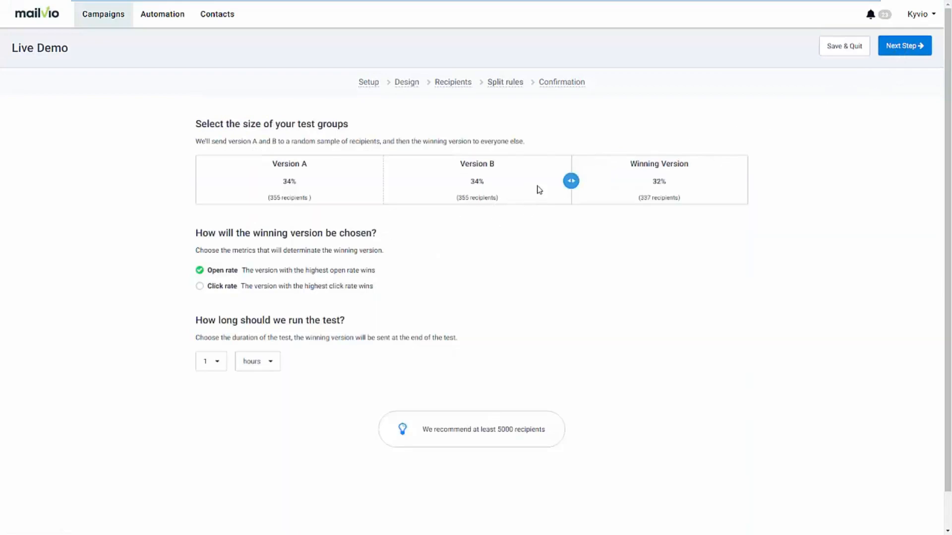
{"action": "left_click_drag", "start_coordinate": [571, 181], "coordinate": [539, 191]}
{"action": "left_click", "coordinate": [202, 288]}
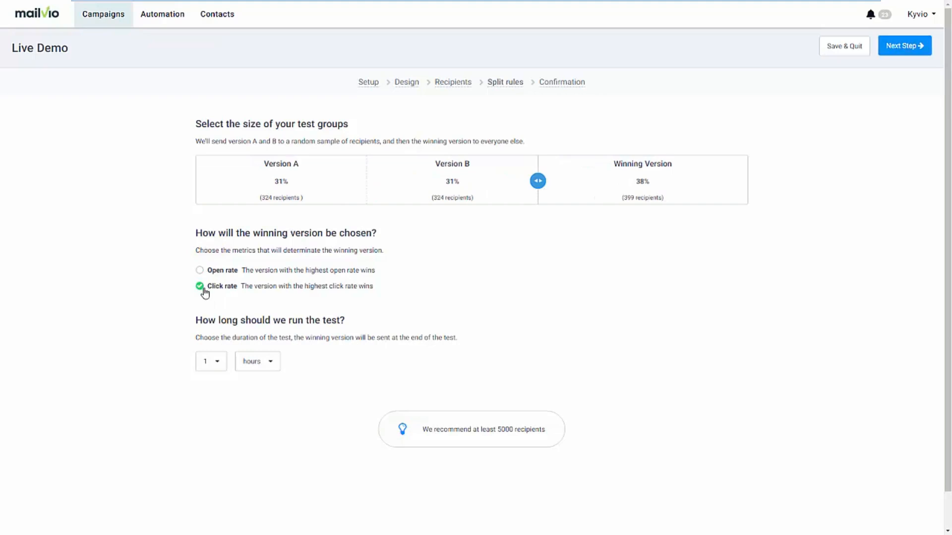
{"action": "left_click", "coordinate": [209, 367]}
{"action": "left_click", "coordinate": [214, 402]}
- Examine the campaign's scheduling options on the confirmation step, close them without scheduling and go to the campaigns overview
{"action": "left_click", "coordinate": [901, 51]}
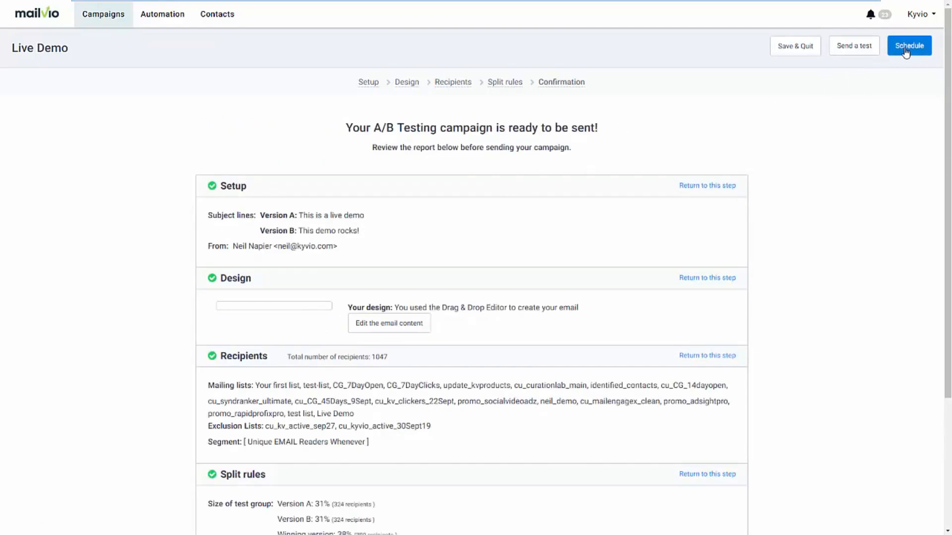
{"action": "left_click", "coordinate": [905, 49]}
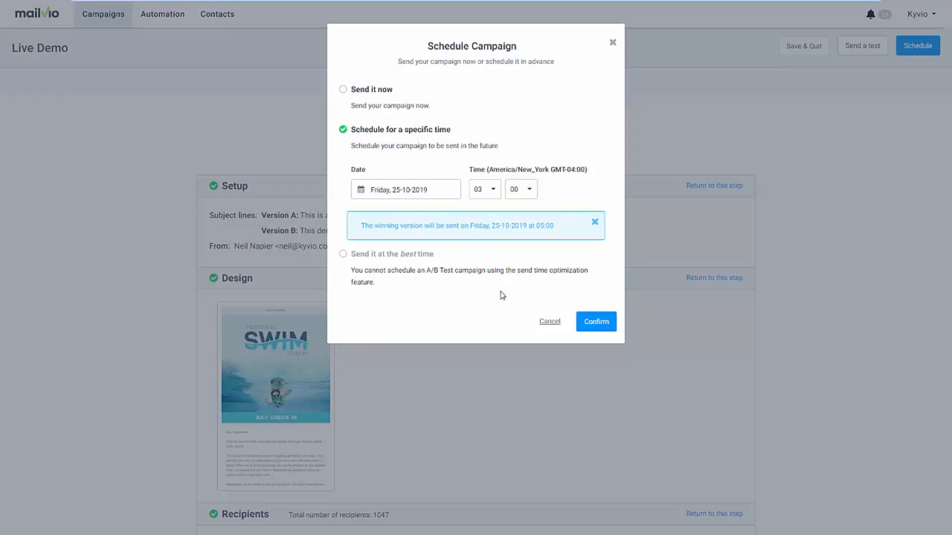
{"action": "left_click", "coordinate": [769, 290]}
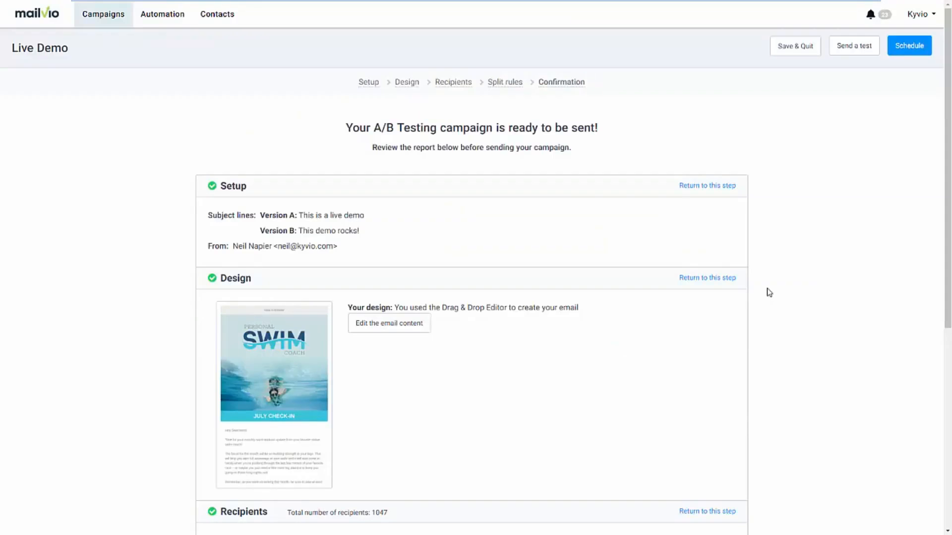
{"action": "left_click", "coordinate": [113, 25]}
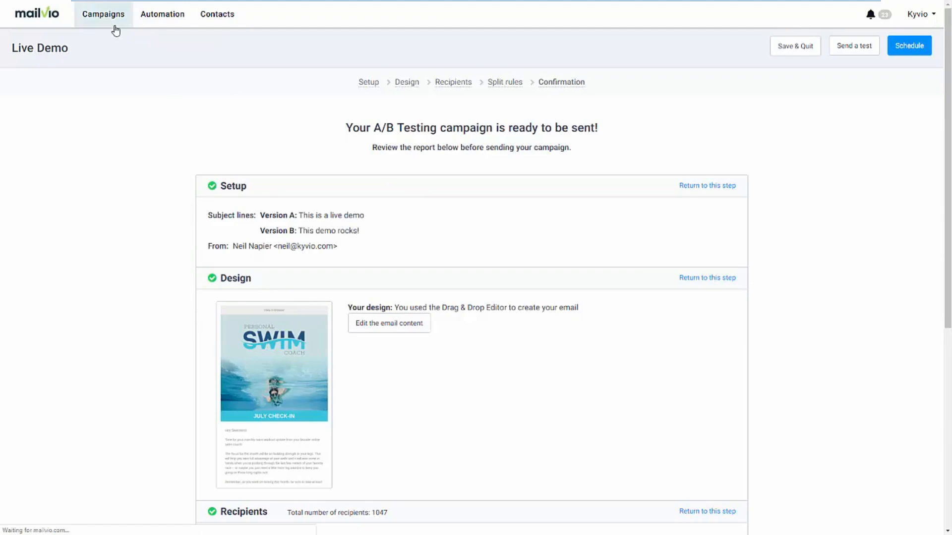